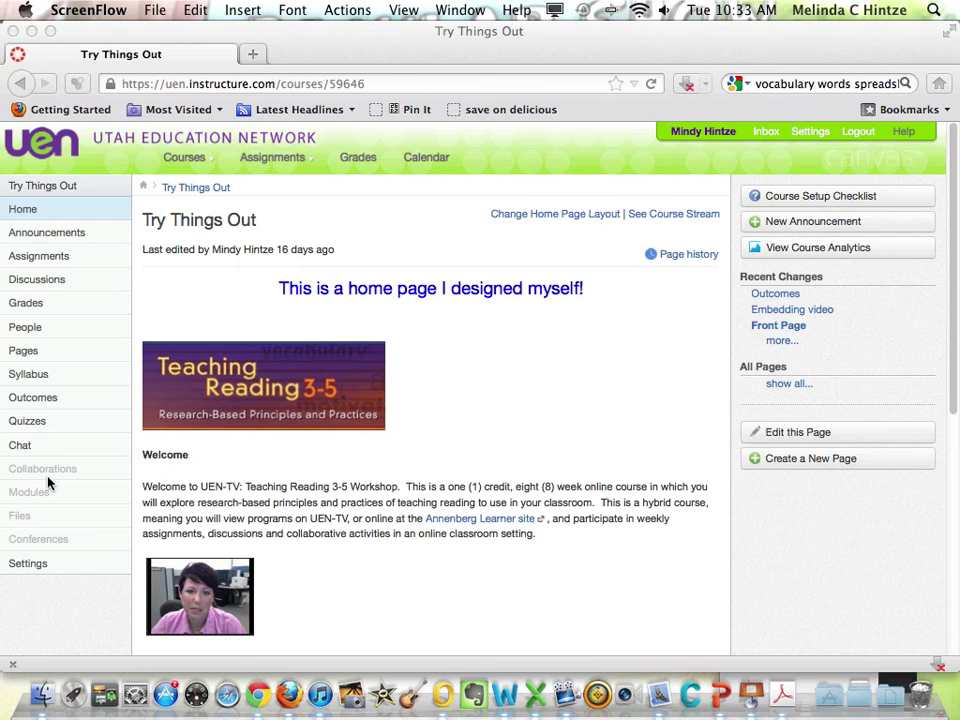
Open the course's Quizzes page and create a new quiz.
left_click(21, 425)
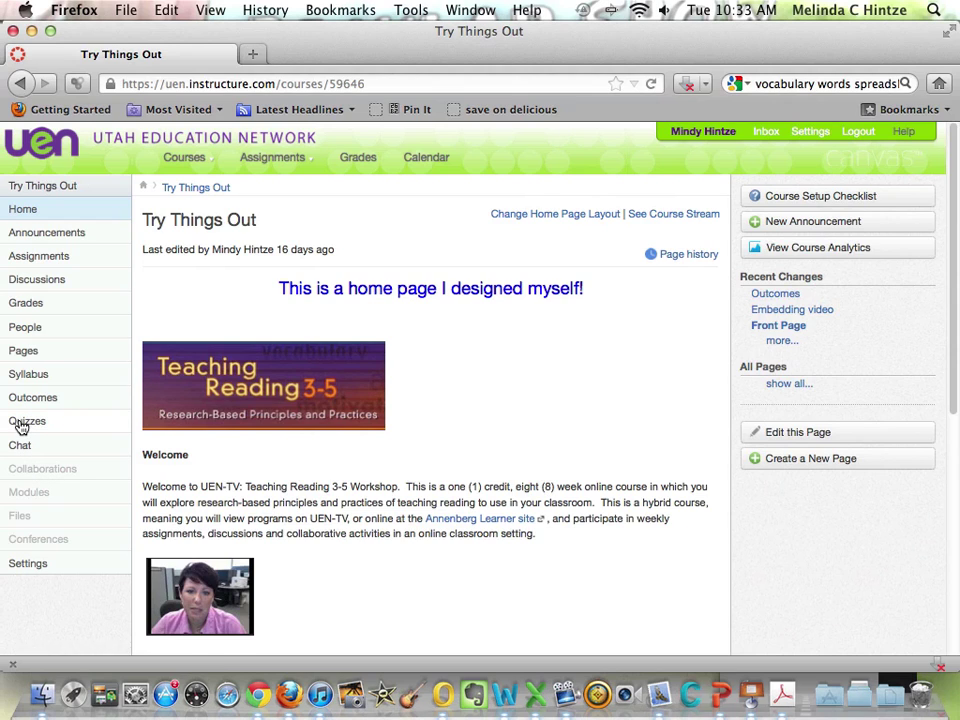
left_click(21, 425)
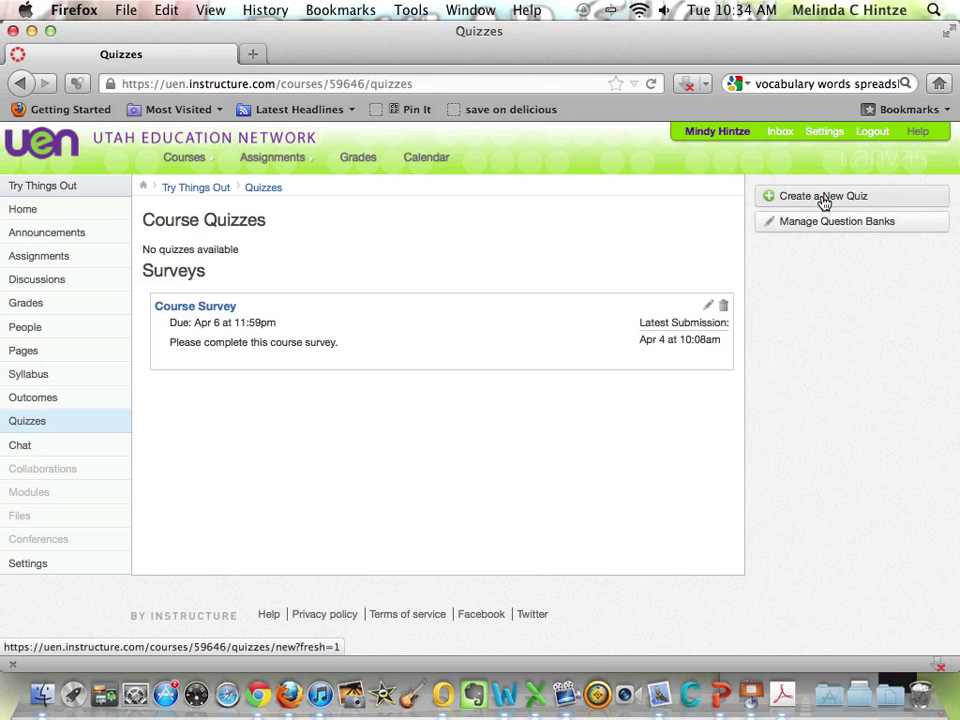
left_click(823, 197)
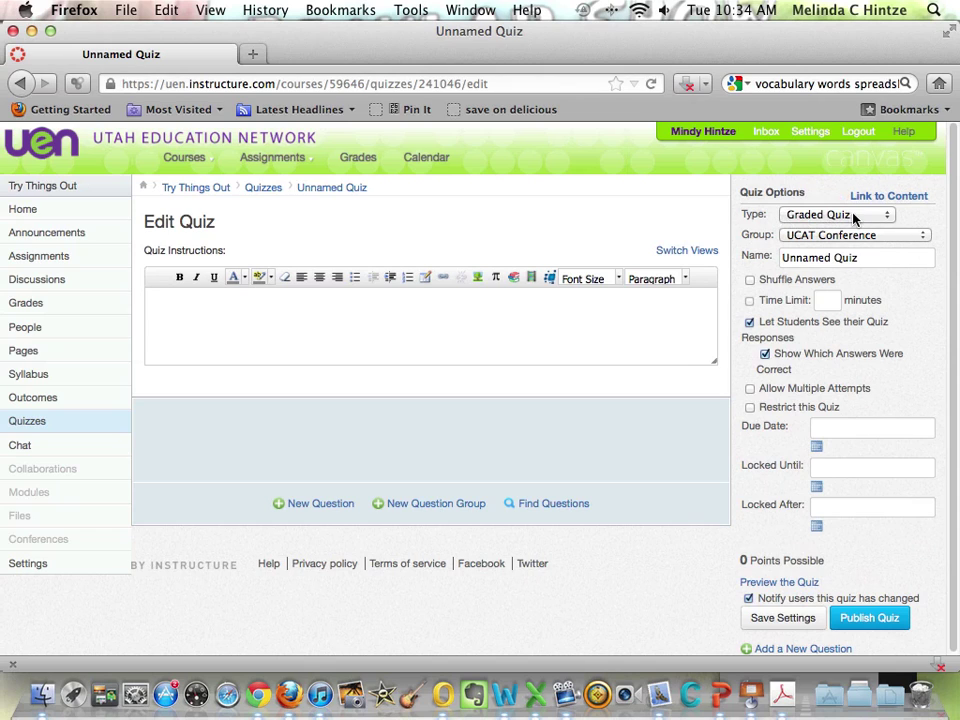
Keep the quiz type as Graded Quiz and assign it to the Assignments group.
left_click(878, 218)
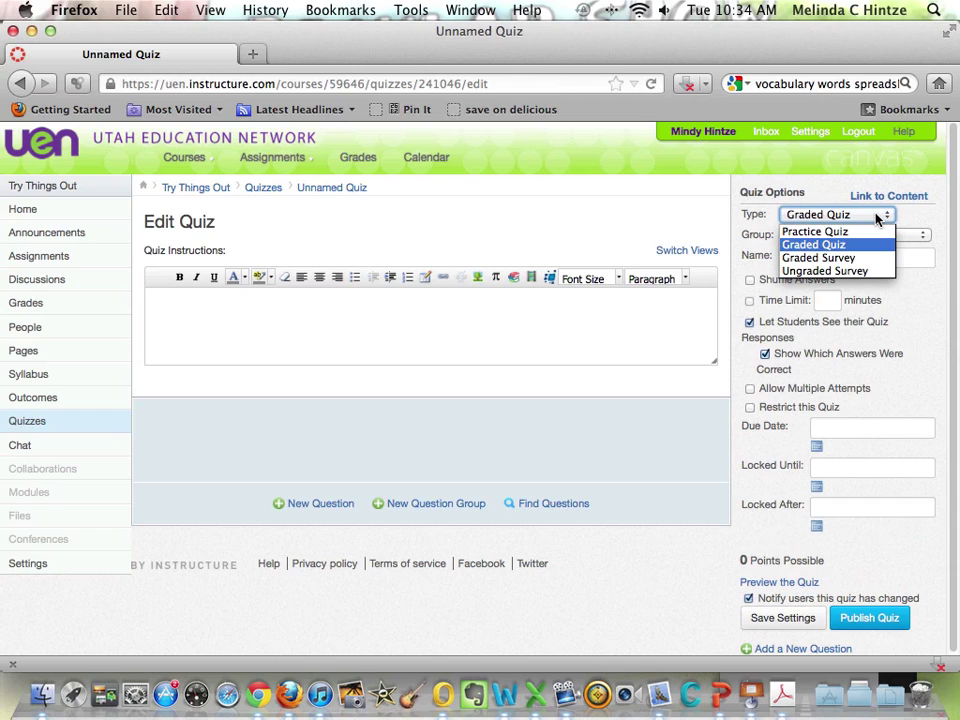
left_click(920, 219)
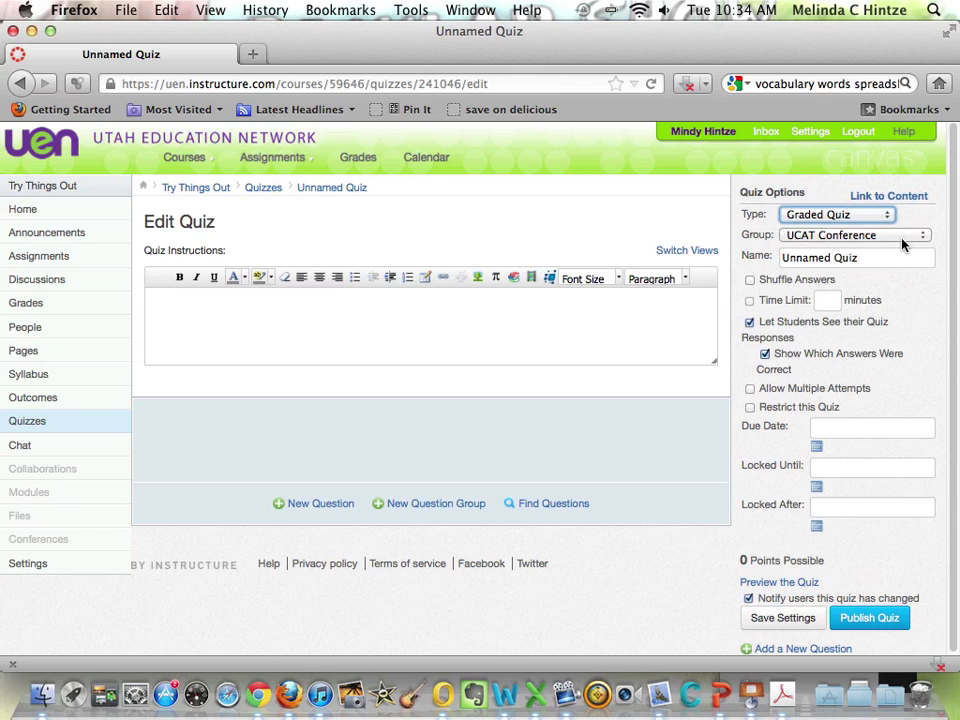
left_click(902, 237)
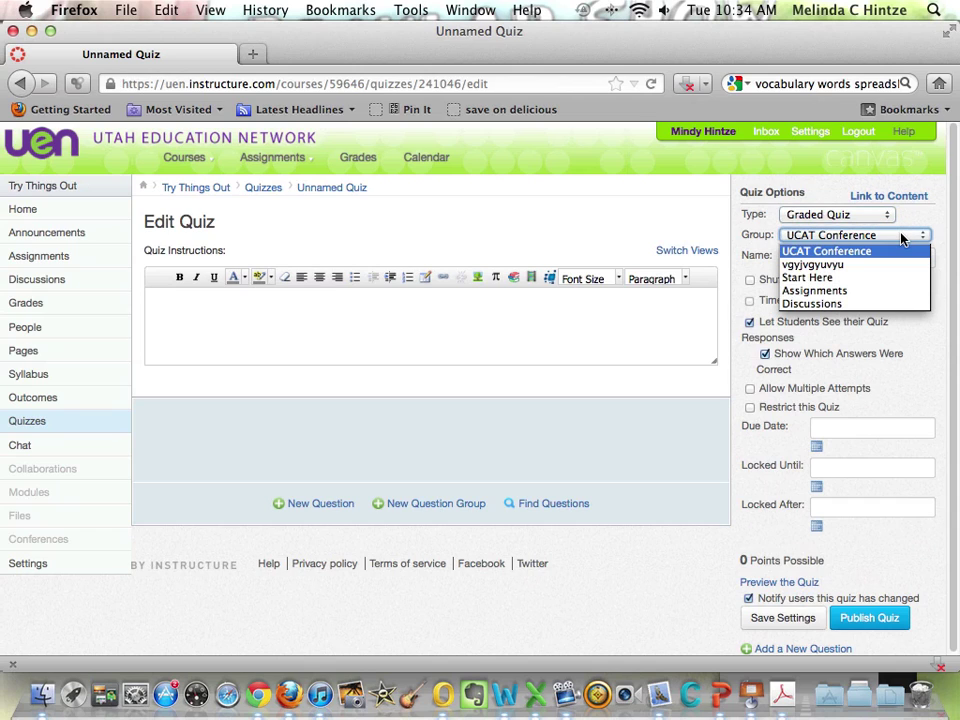
left_click(878, 291)
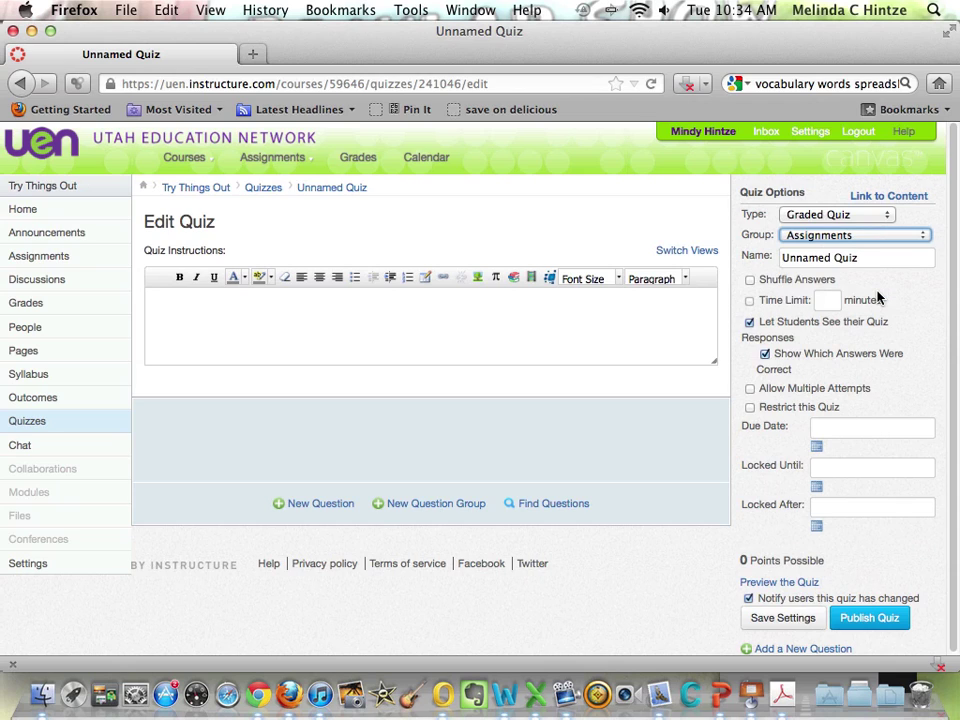
Rename the quiz with the instructor's surname followed by "Sample Quiz".
left_click(872, 257)
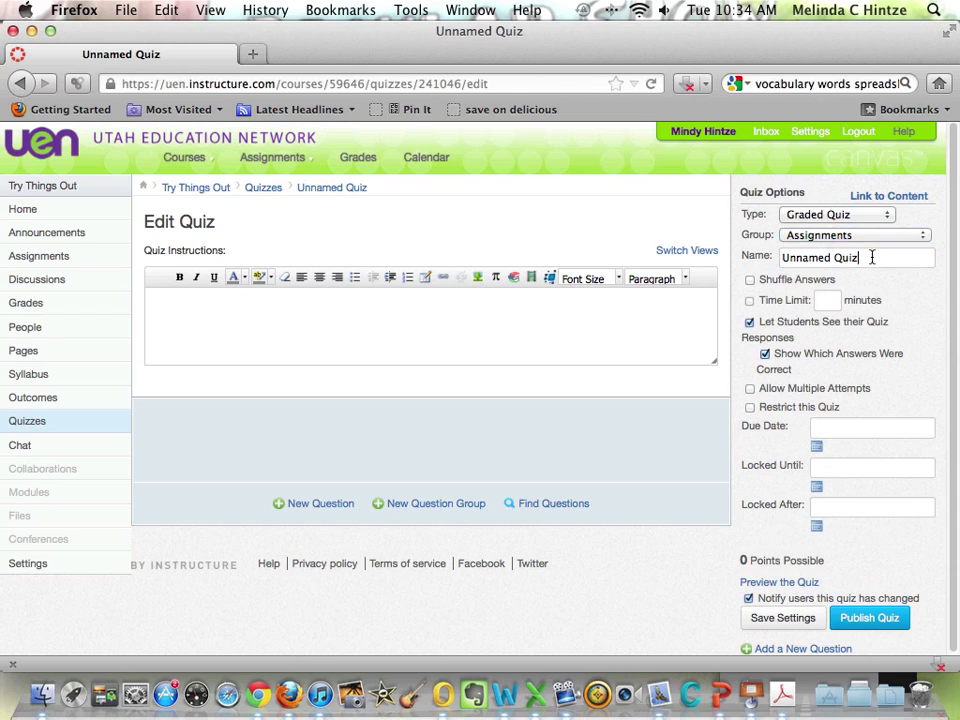
left_click_drag(872, 257, 718, 248)
type("Hintze")
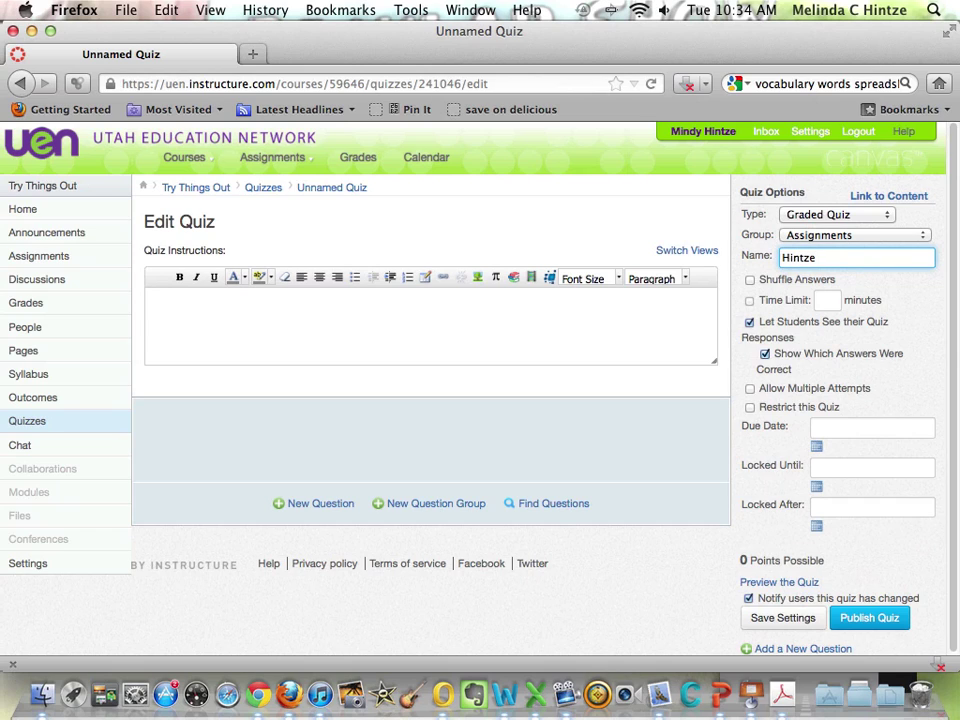
type(" Sample Quiz")
scroll(870, 394, "down", 1)
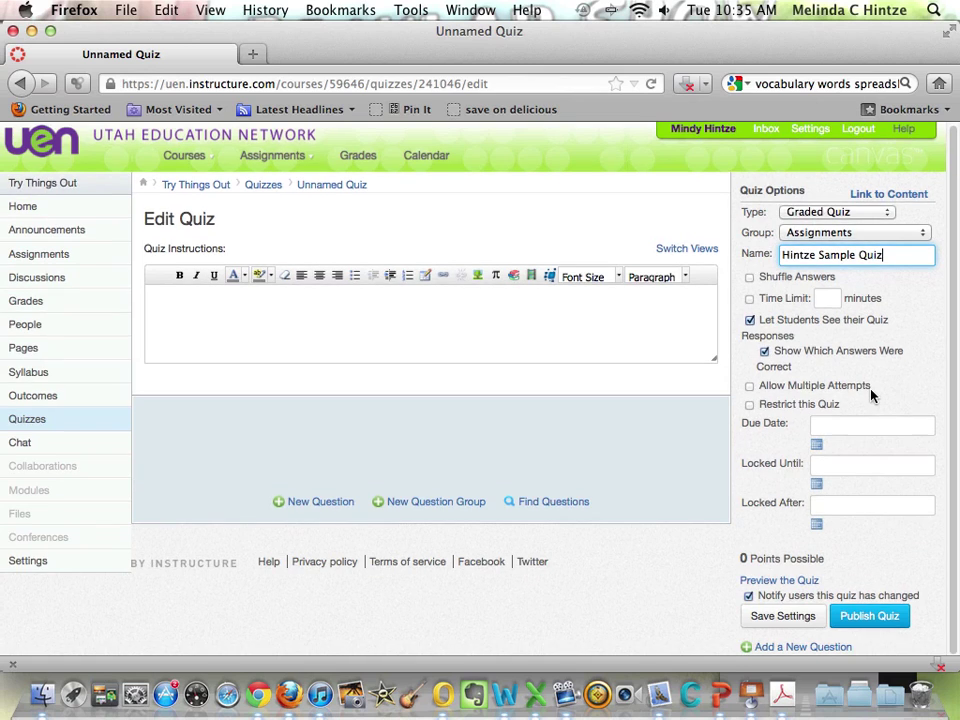
Enable the Restrict this Quiz option and go through the Due Date, Locked Until and Locked After fields without entering dates.
left_click(749, 405)
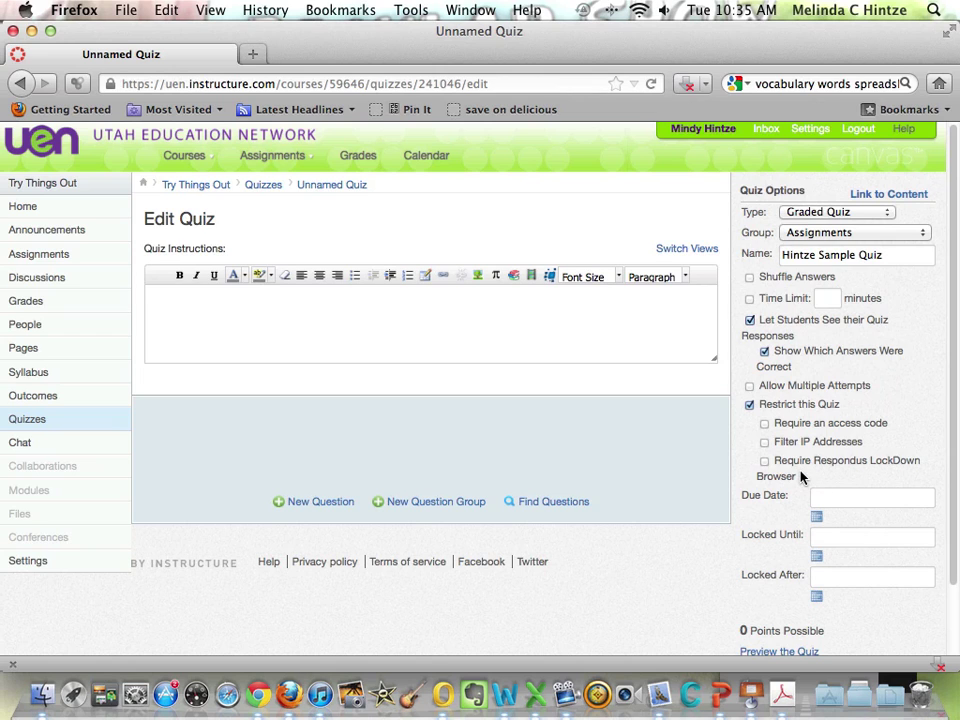
scroll(800, 477, "down", 3)
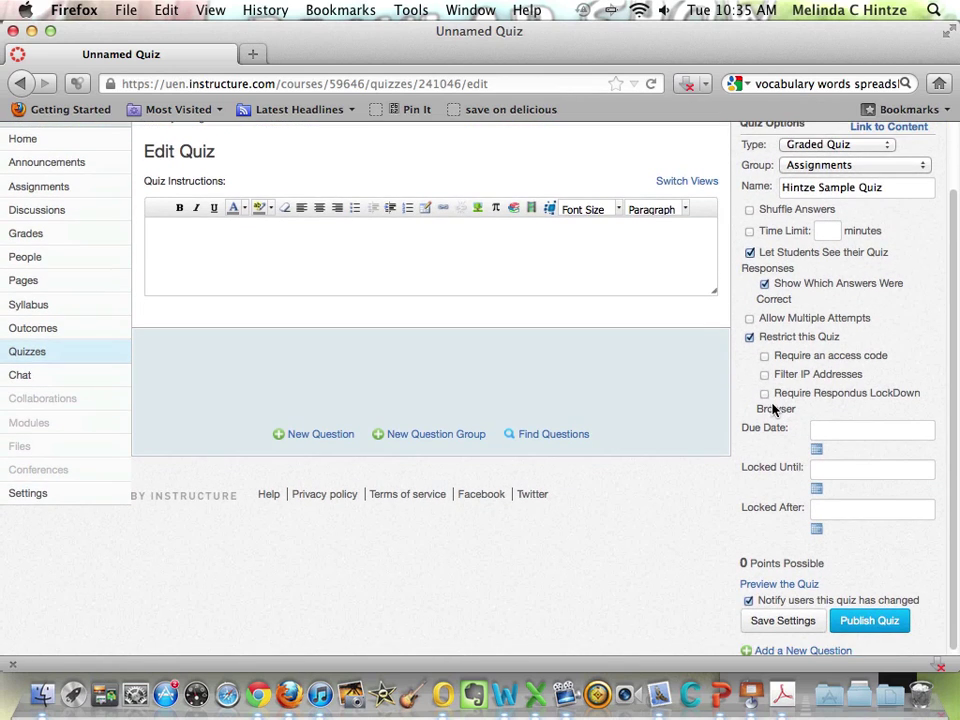
left_click(838, 432)
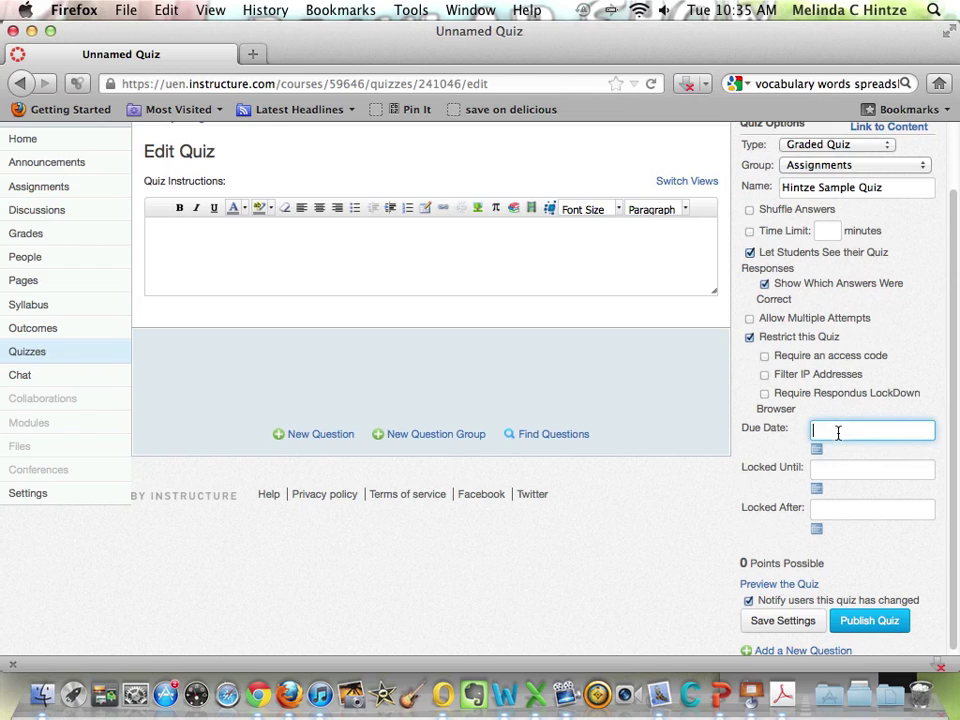
left_click(829, 469)
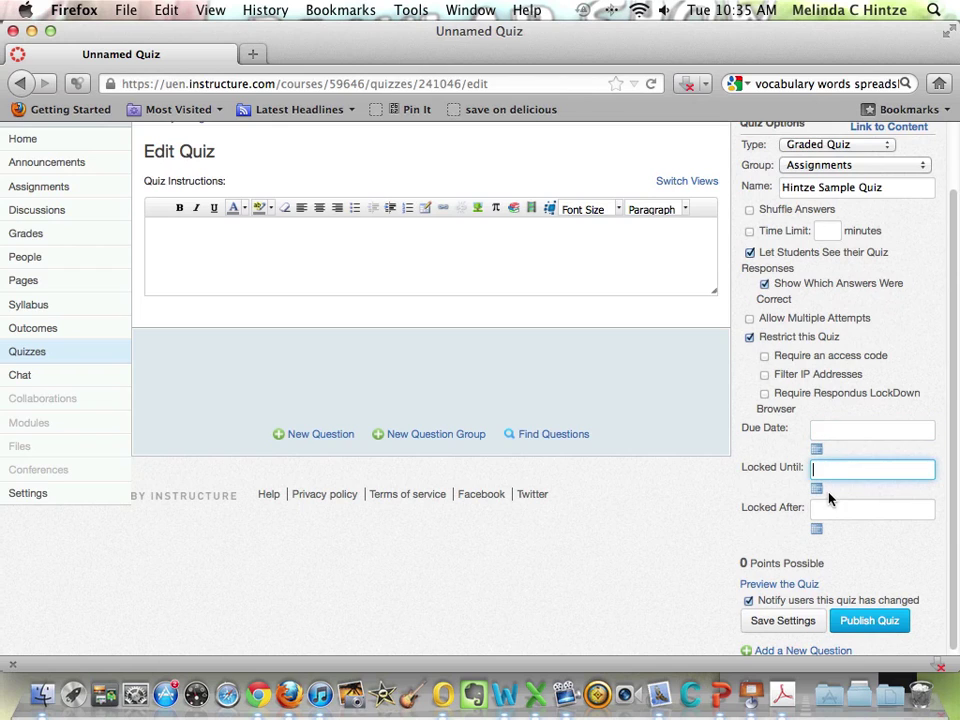
left_click(830, 509)
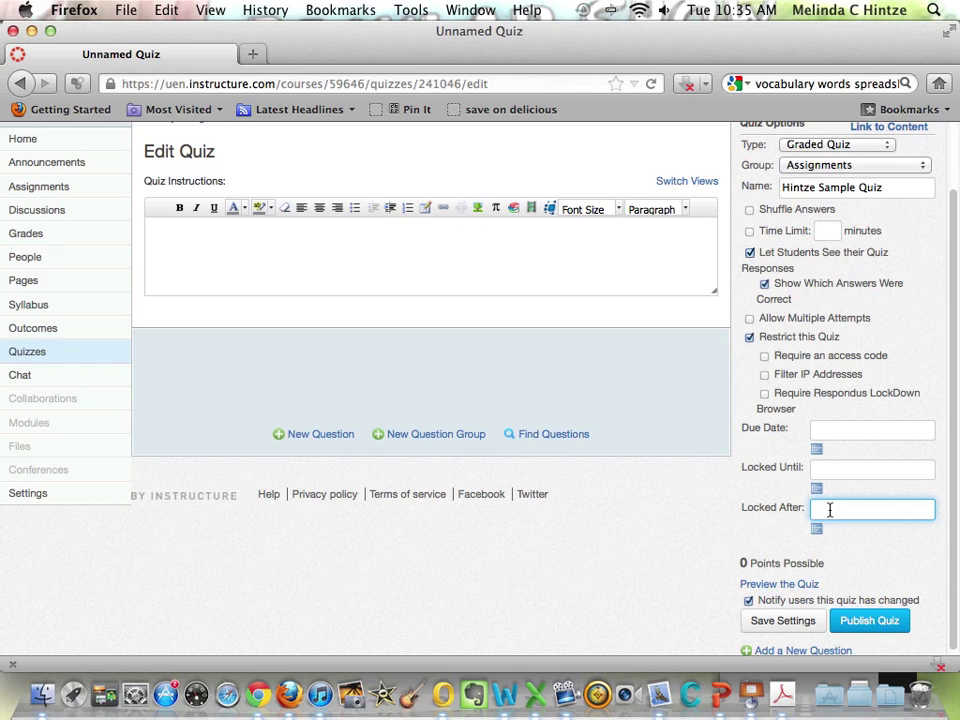
Examine the course content that can be linked into the quiz, and return to the quiz options.
scroll(830, 512, "up", 1)
scroll(830, 516, "up", 3)
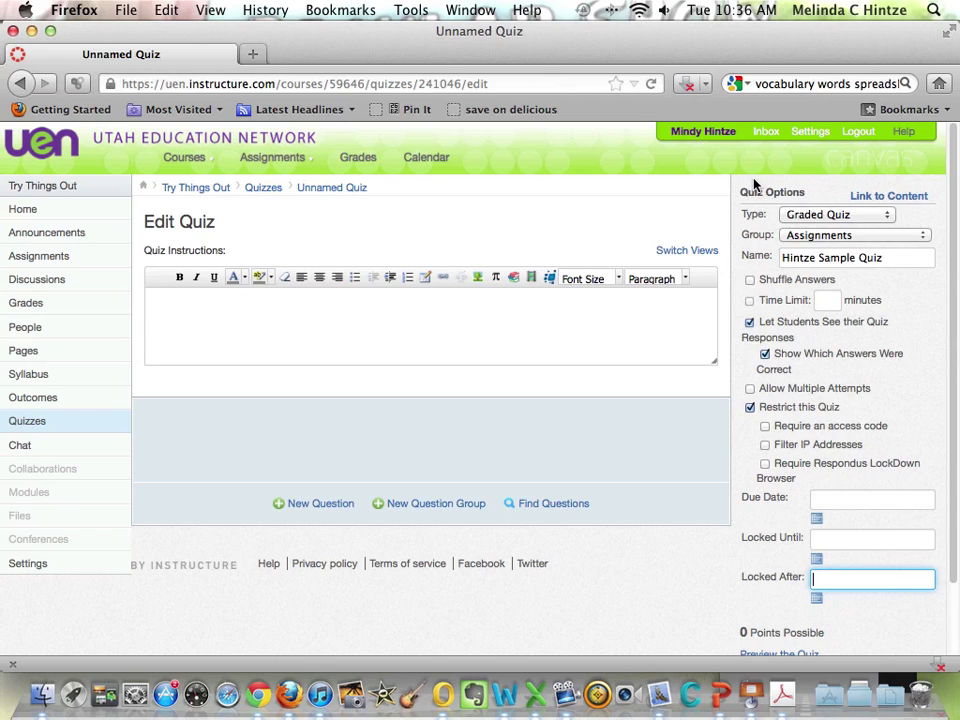
left_click(909, 198)
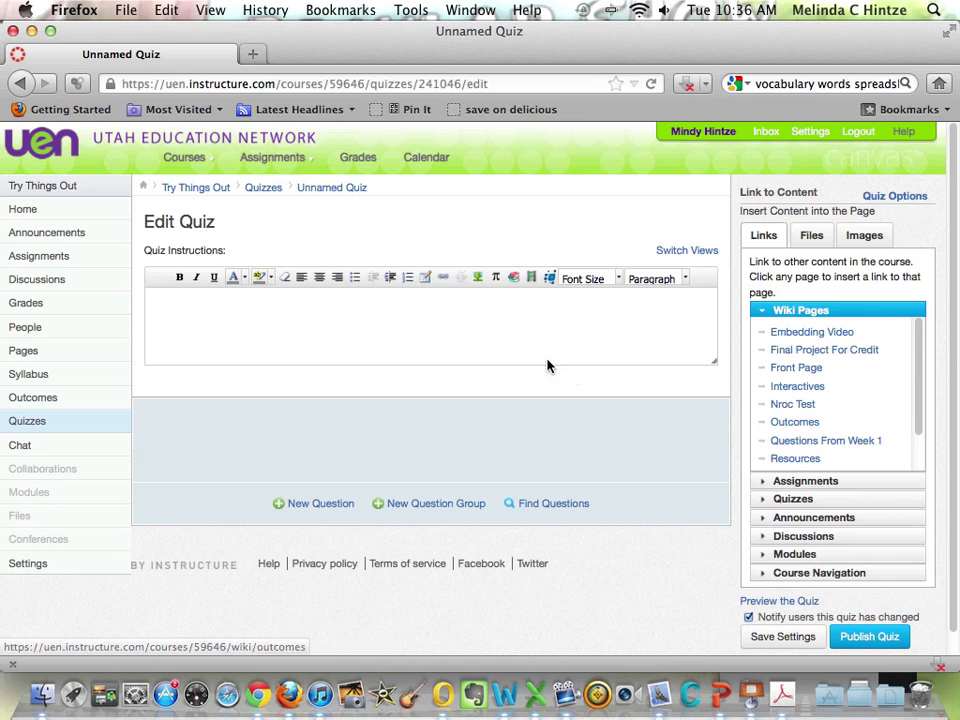
left_click(896, 198)
Enter the quiz instructions "Answer each question to the best of your ability.".
left_click(302, 313)
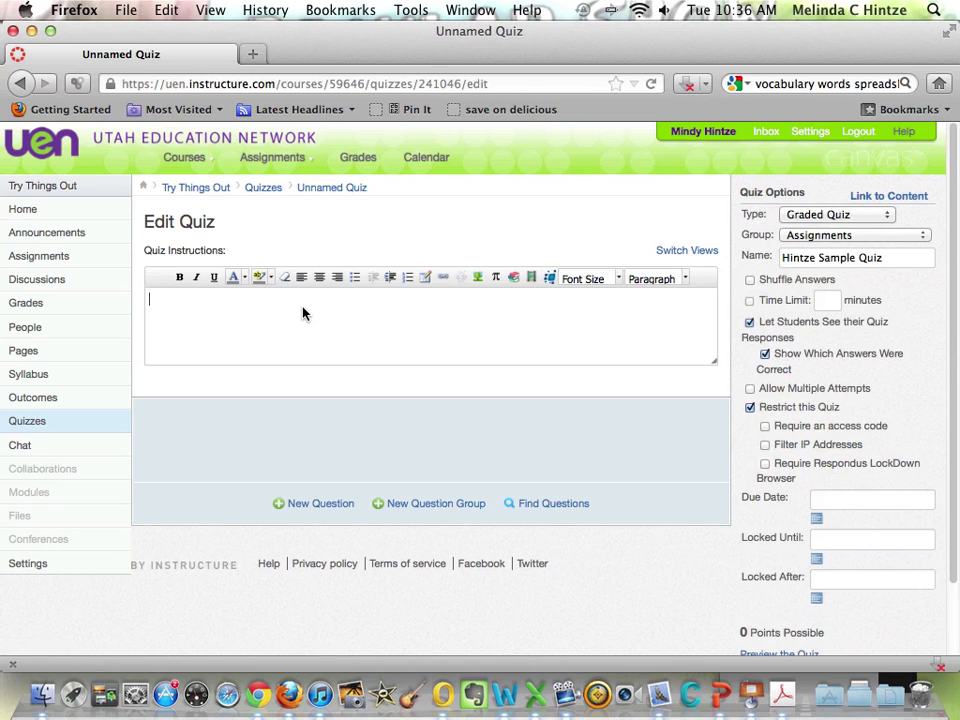
type("Answer each question to the best of y")
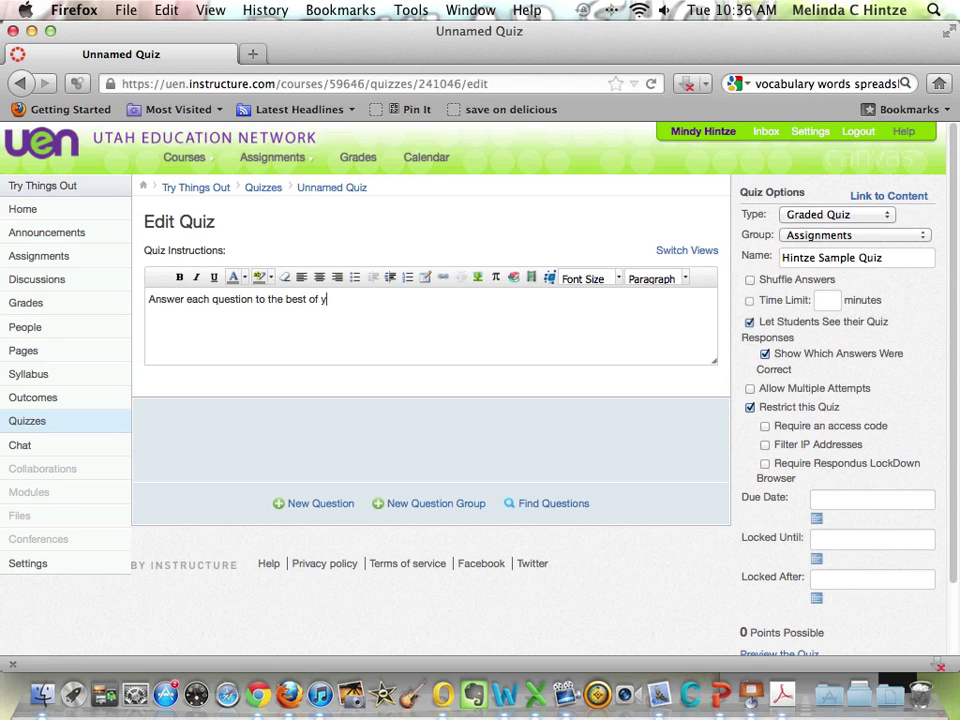
type("our ability.")
Add a new question to the quiz as Multiple Choice, worth 1 point.
left_click(321, 503)
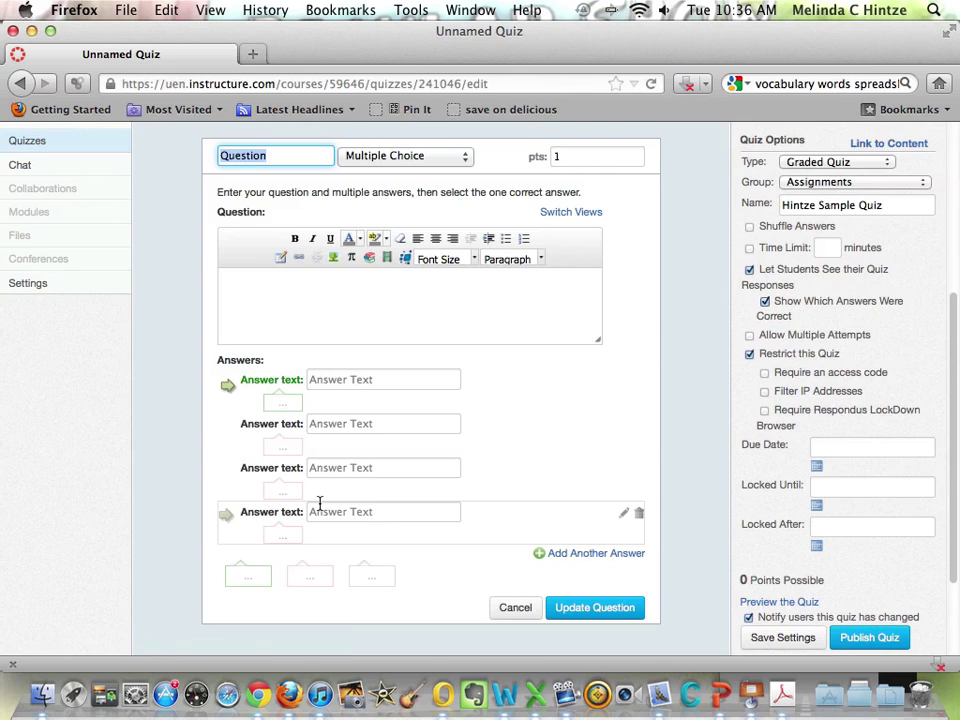
left_click(459, 158)
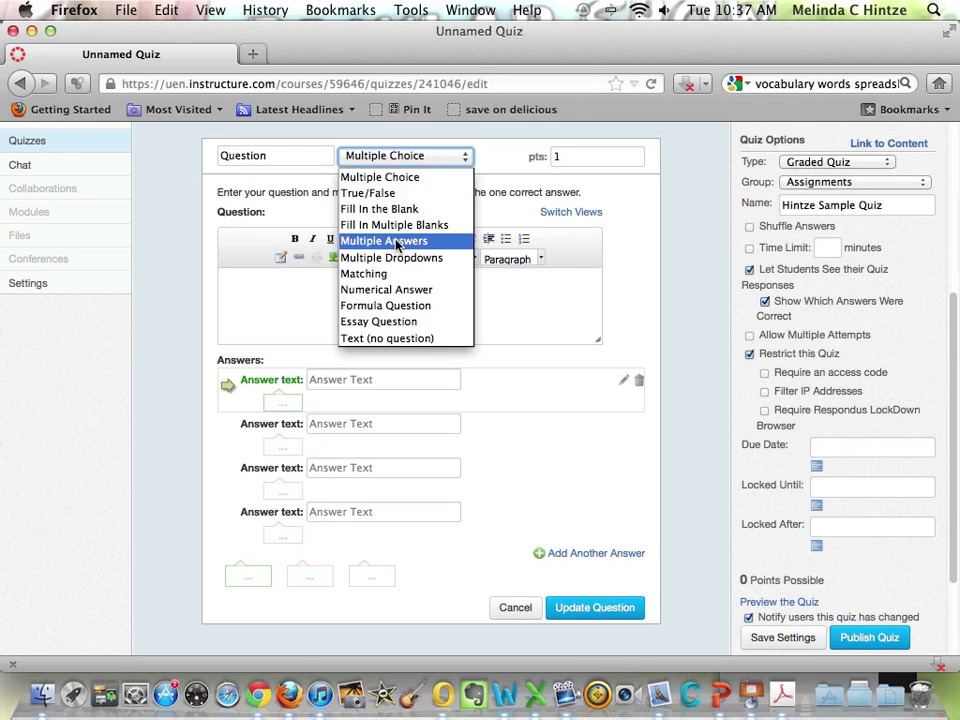
left_click(398, 177)
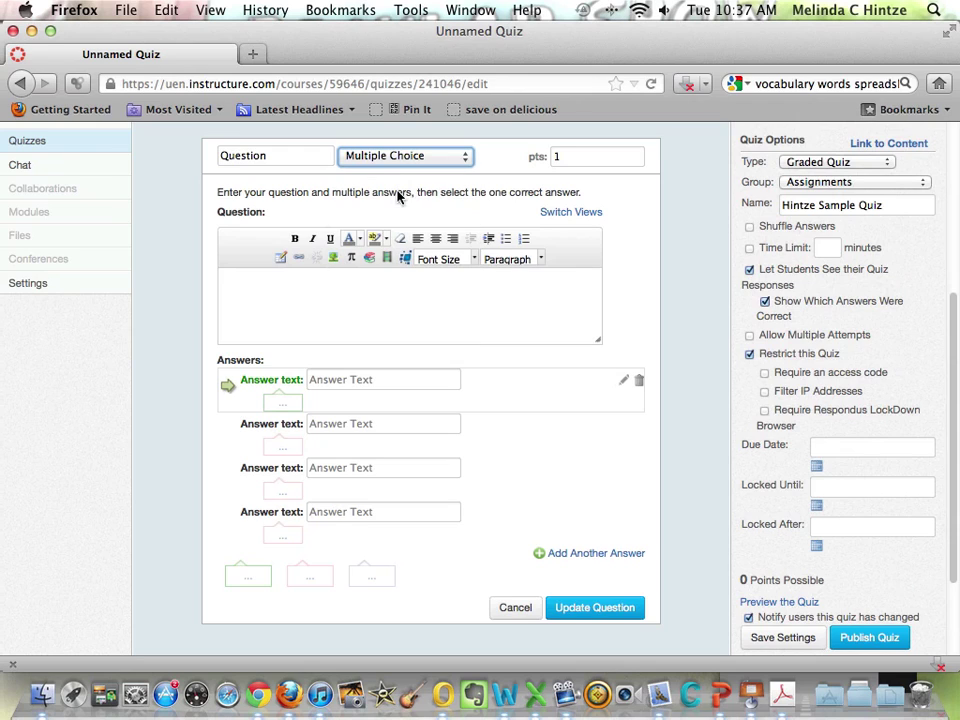
left_click(588, 156)
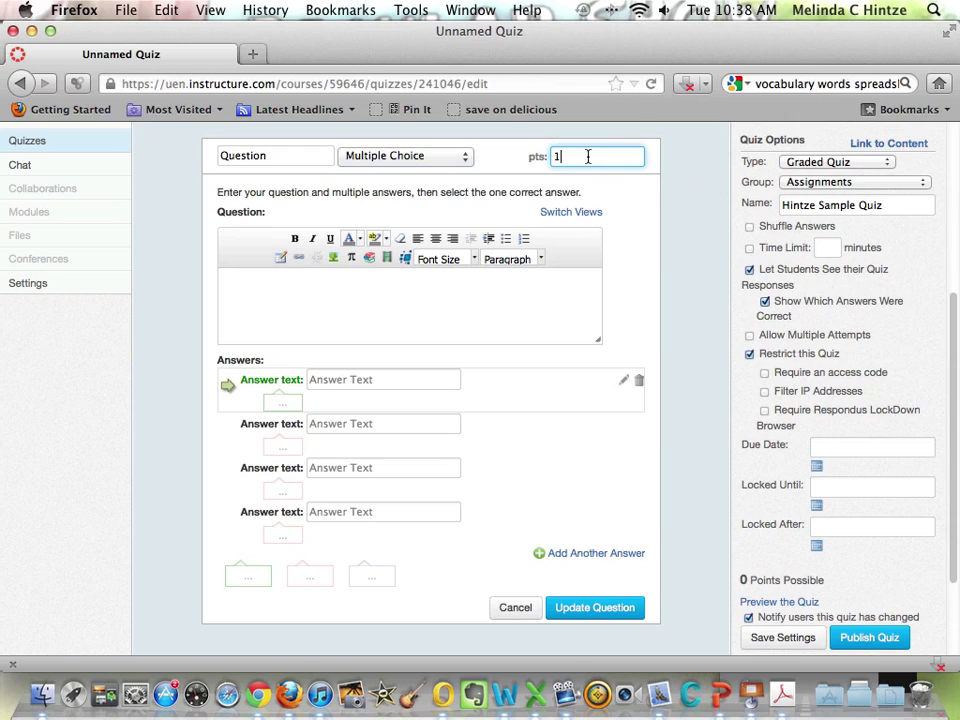
Write the question text "What color is the sky?".
left_click(427, 293)
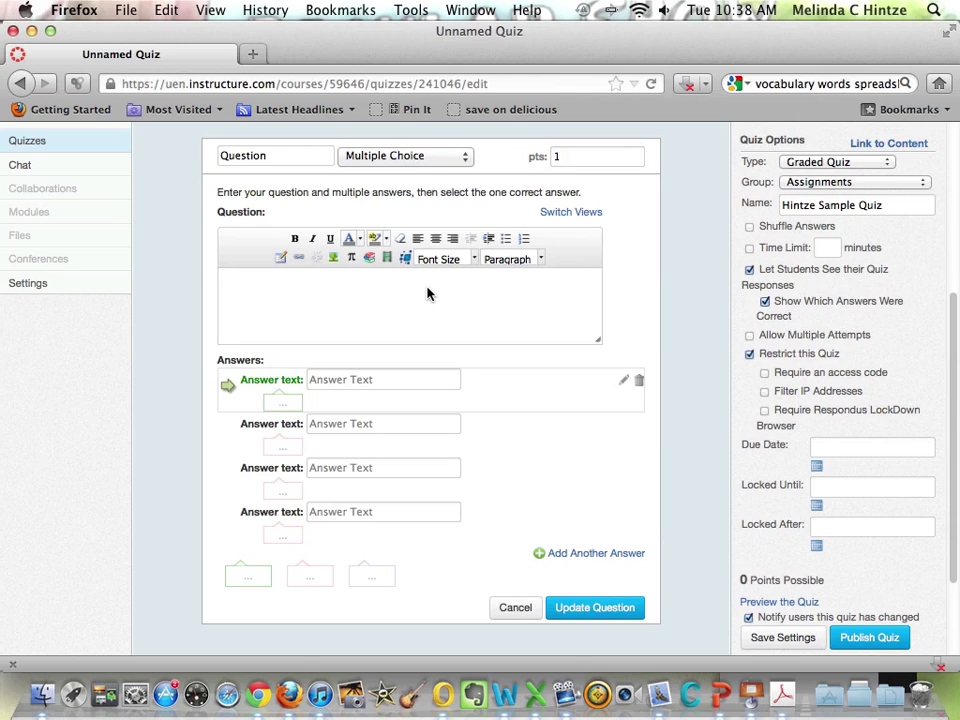
type("What color is the skuy")
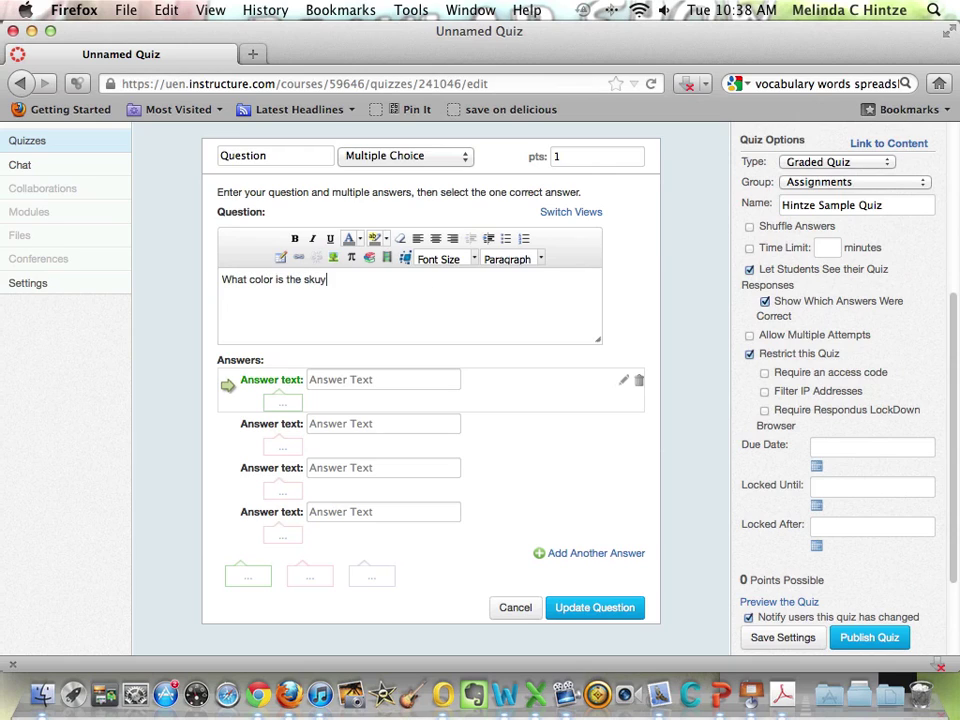
key("BackSpace")
key("BackSpace")
type("y?")
Enter Red, Blue, Green and Black as the possible answers and mark Blue as the correct one.
left_click(376, 380)
type("R")
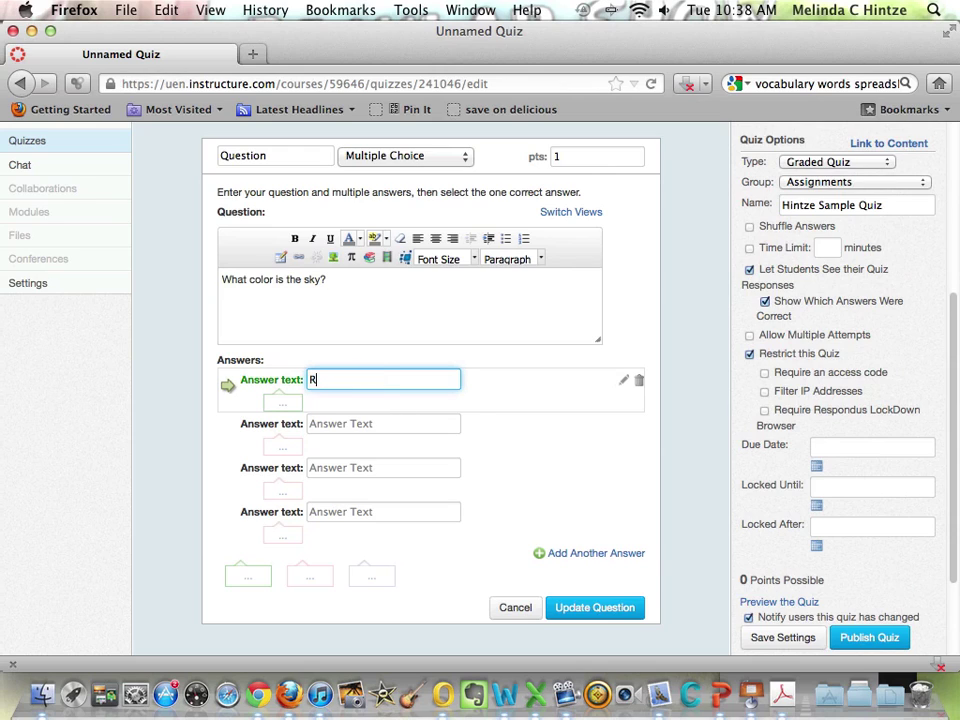
type("ed")
key("Tab")
type("Blue")
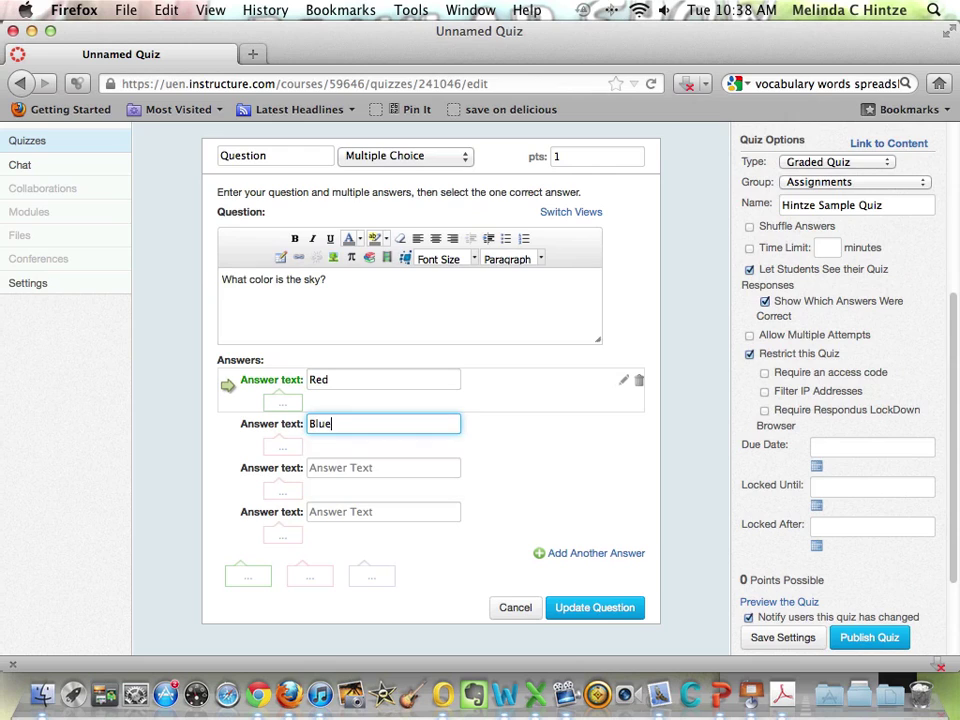
key("Tab")
type("Green")
key("Tab")
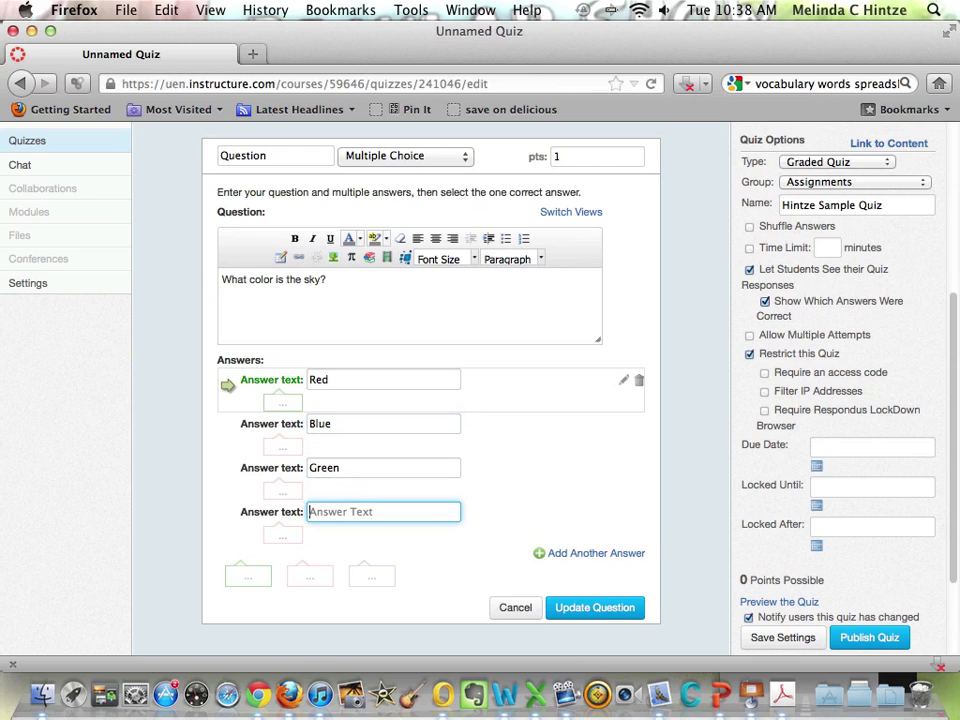
type("Black")
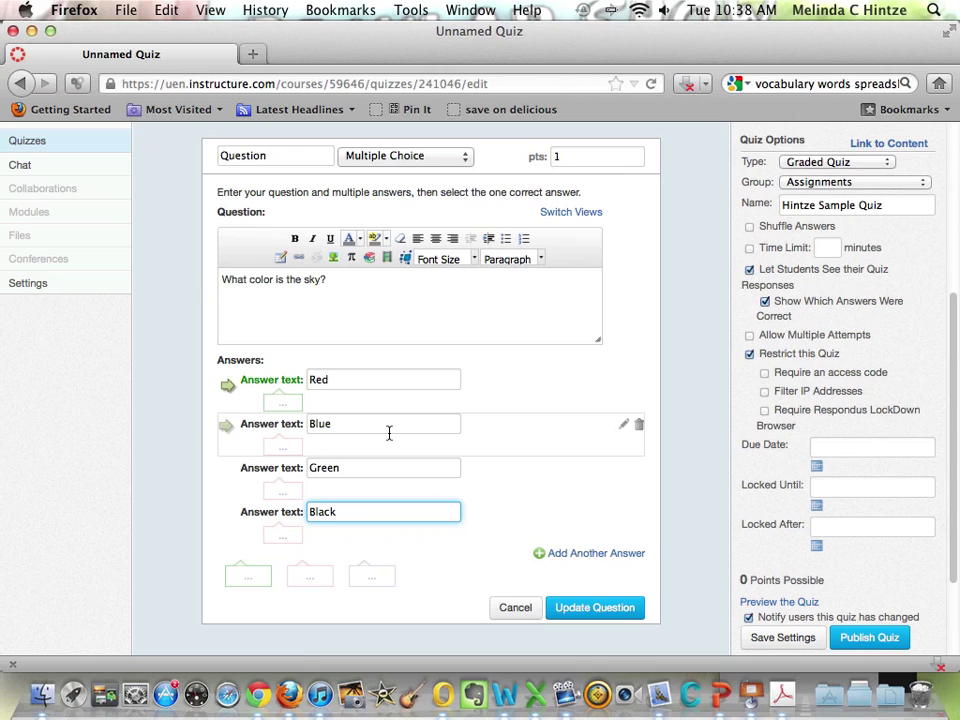
left_click(230, 384)
left_click(225, 428)
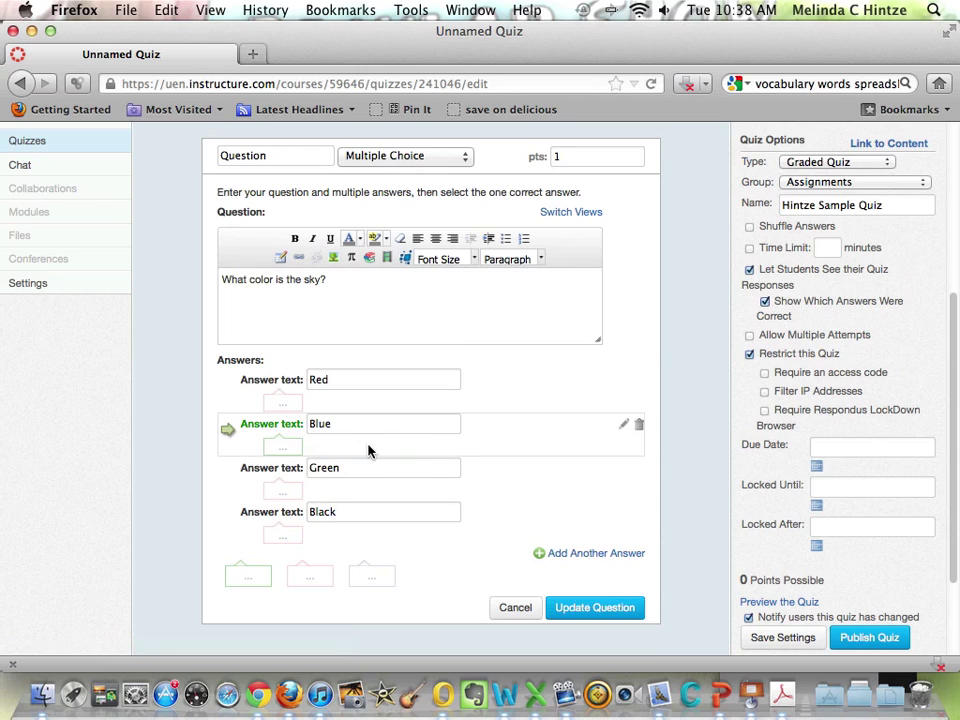
Add the answer comments "Not quite!" for Red and "You got it! Way to go!" for Blue.
left_click(283, 404)
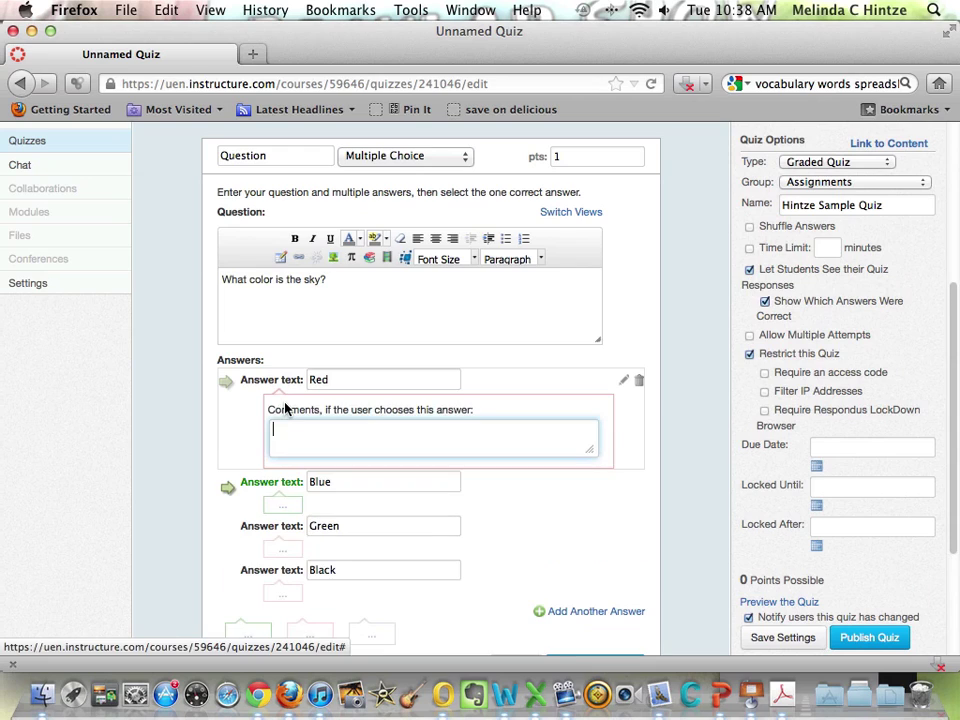
type("Not quite!")
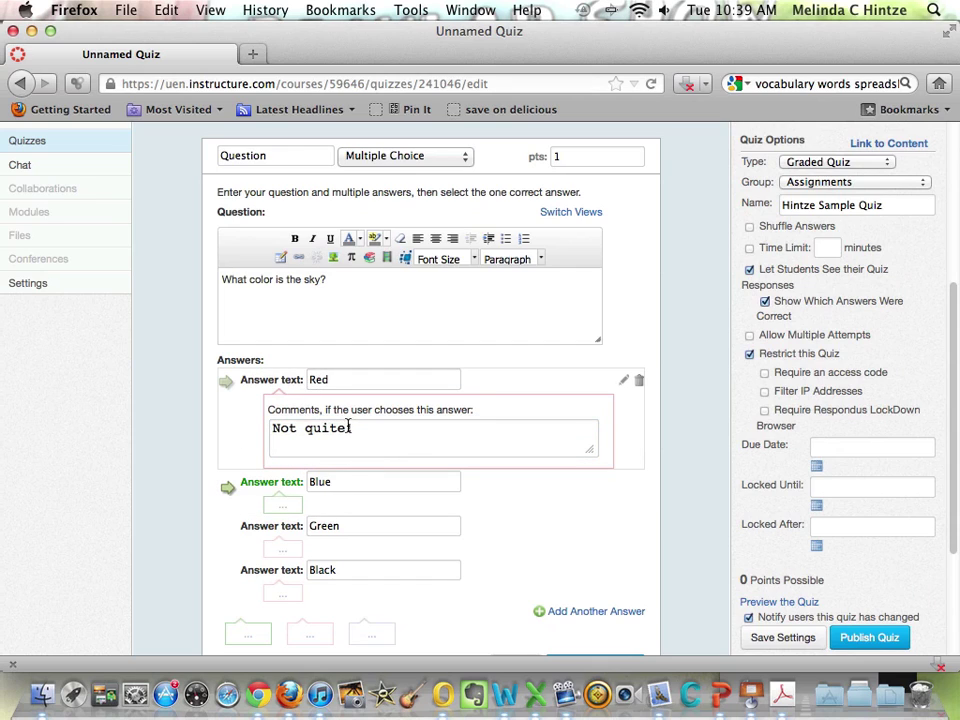
left_click(274, 506)
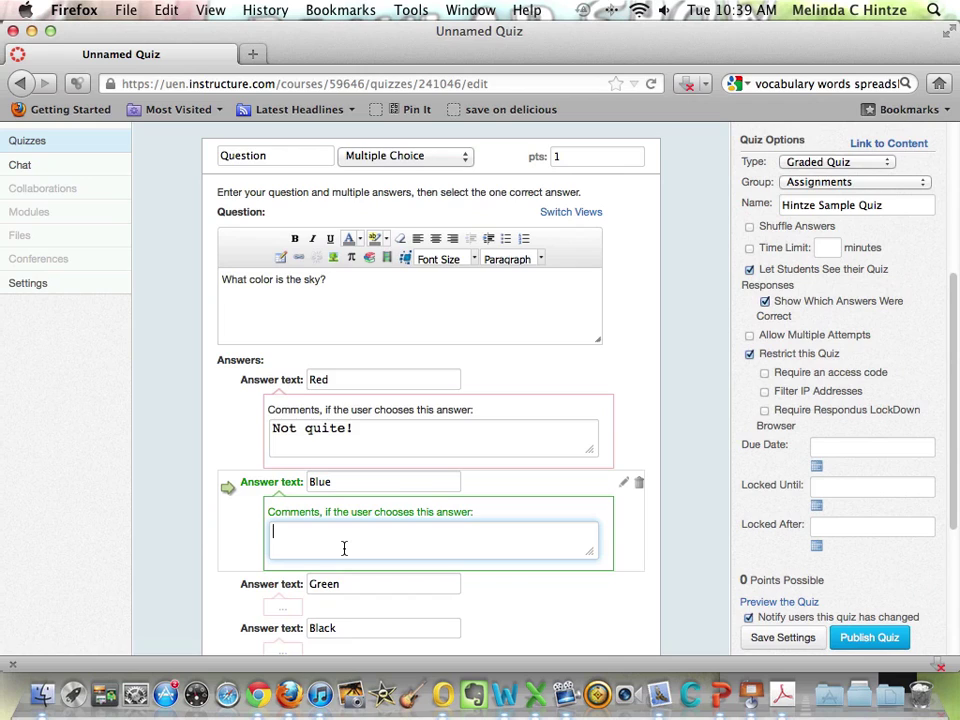
type("You got it! Way to go!")
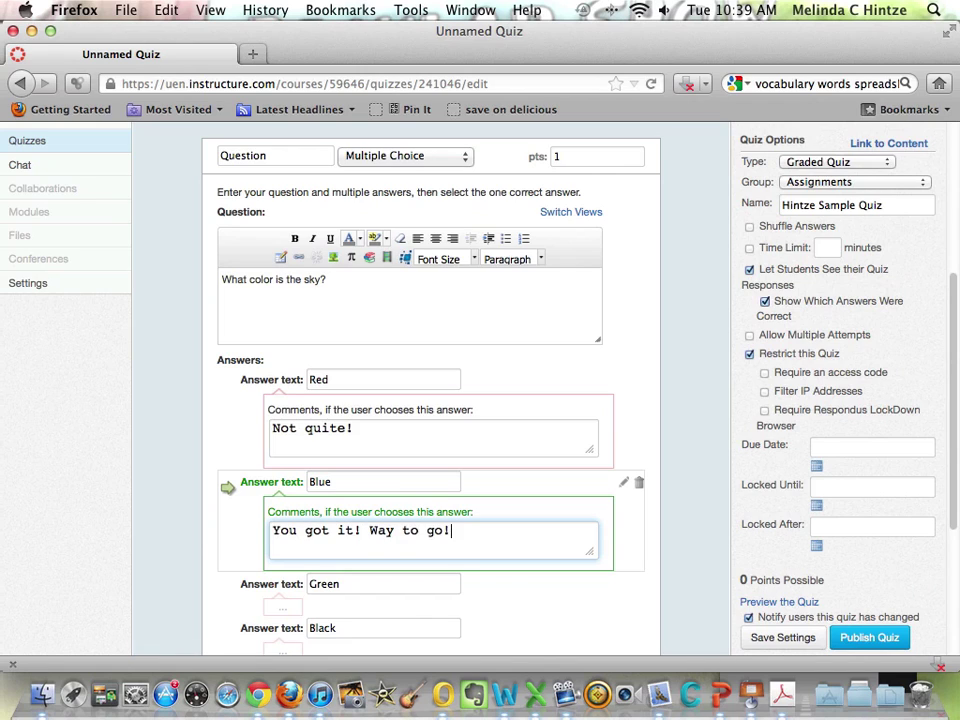
scroll(537, 602, "down", 2)
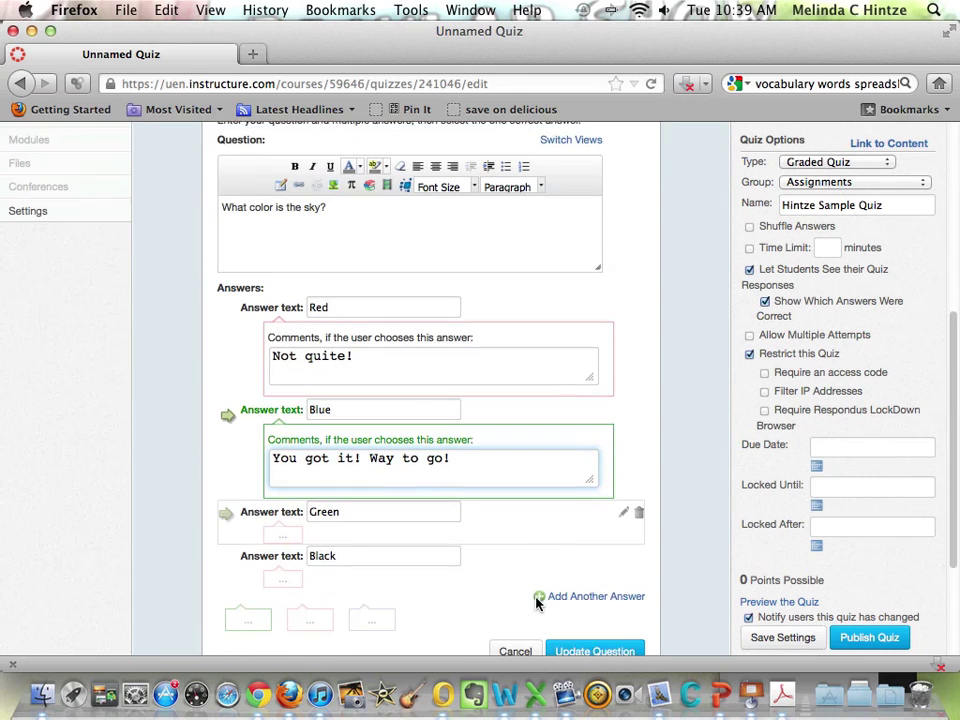
Review the answers and comments of the sky color question and save the question to the quiz.
scroll(537, 602, "down", 2)
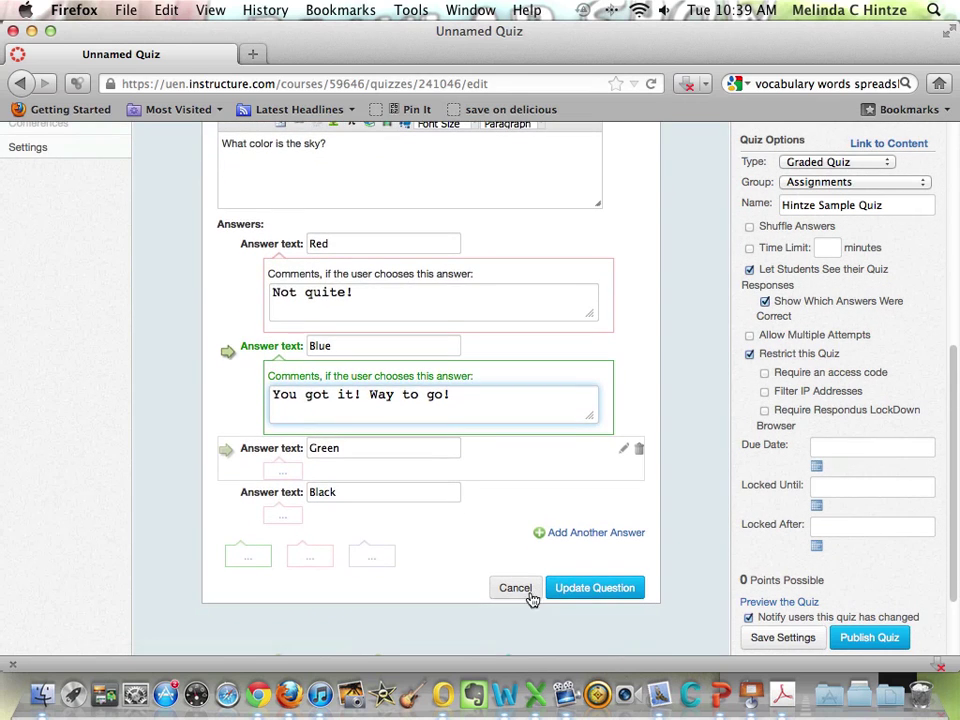
scroll(573, 374, "up", 5)
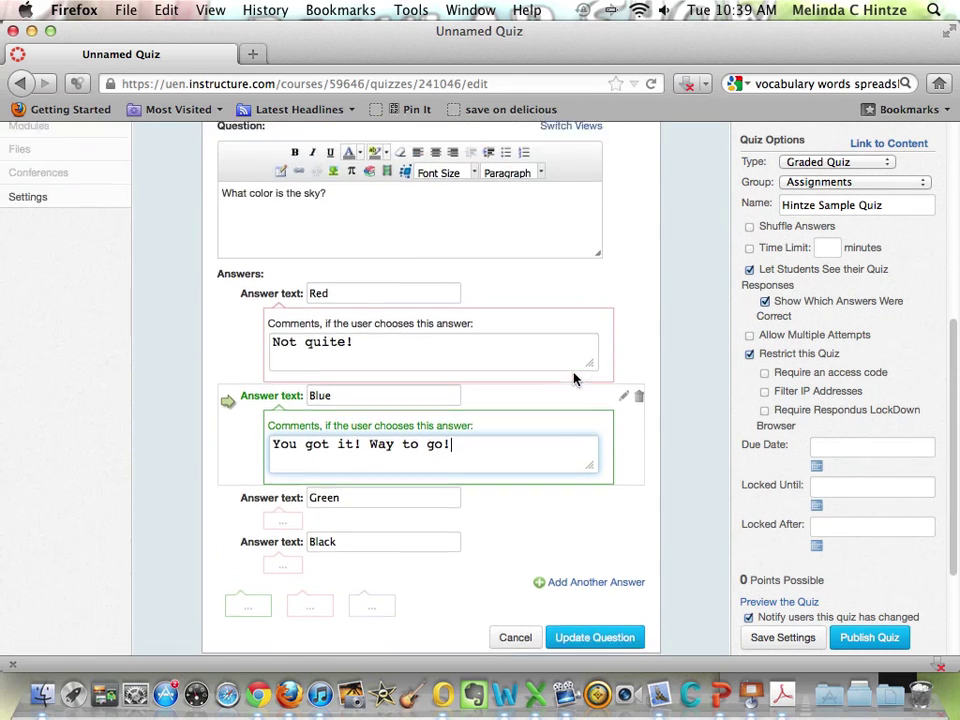
scroll(573, 378, "down", 5)
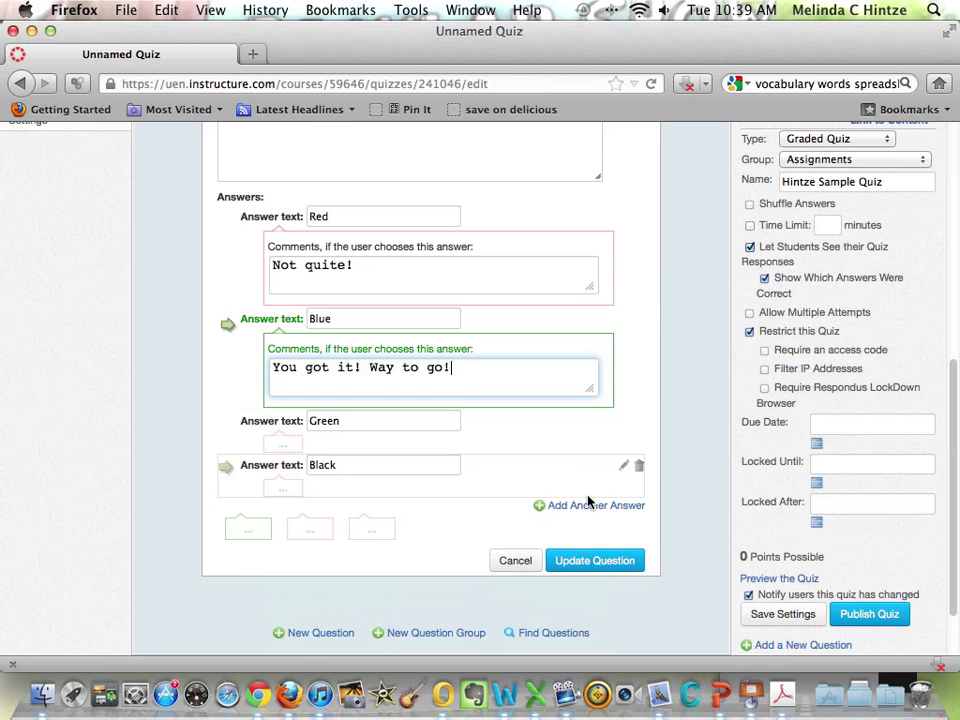
left_click(587, 561)
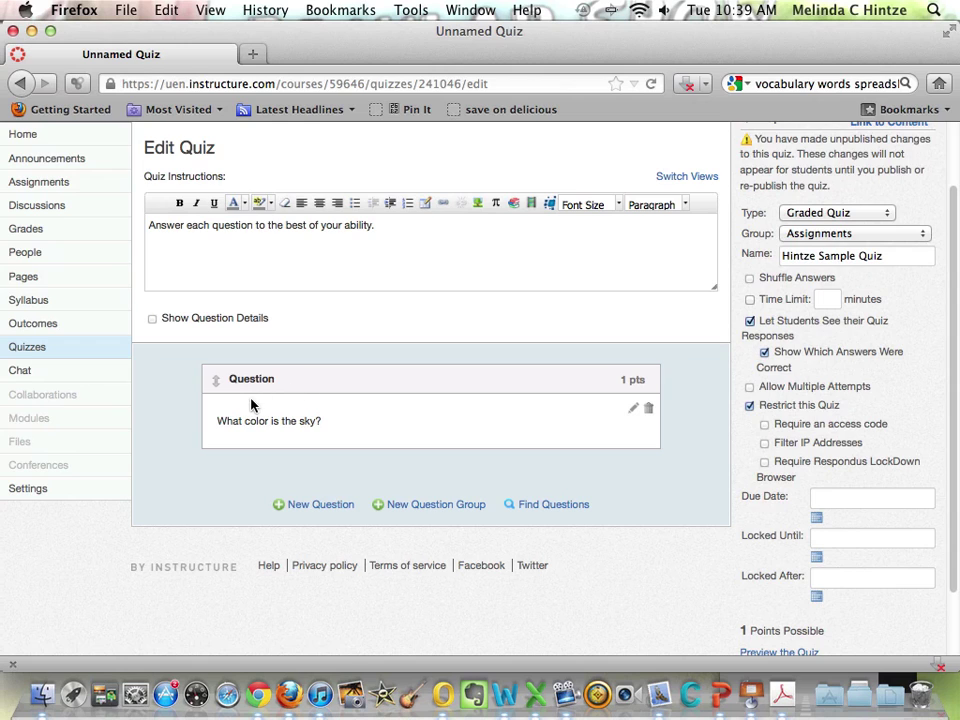
Reopen the sky color question for editing, rename it "Colors" and save the question.
left_click(633, 417)
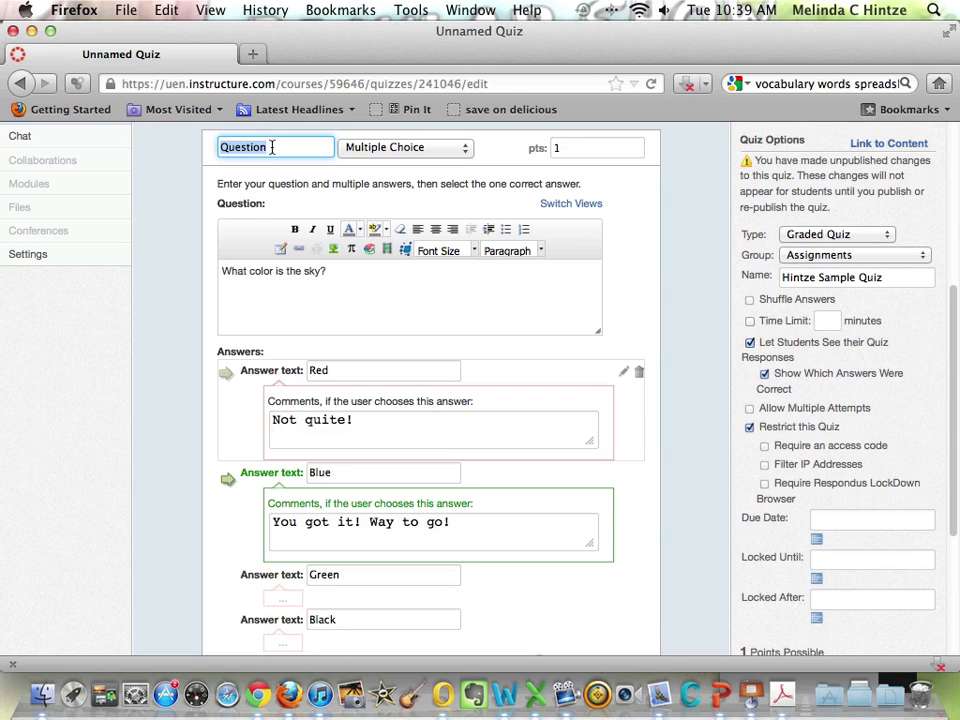
left_click(222, 146)
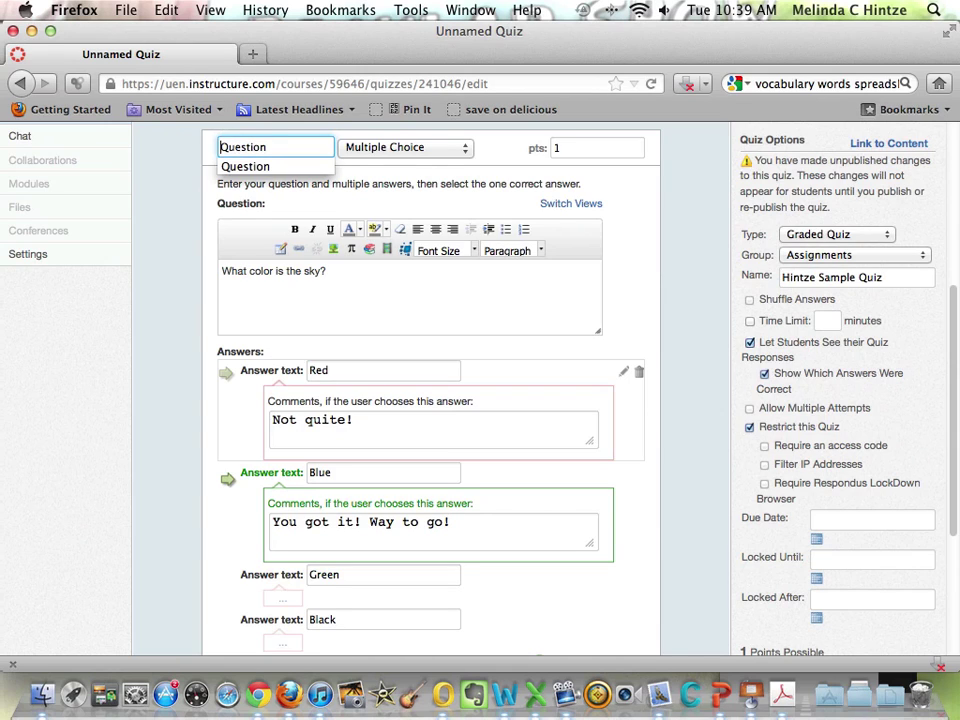
type("Co")
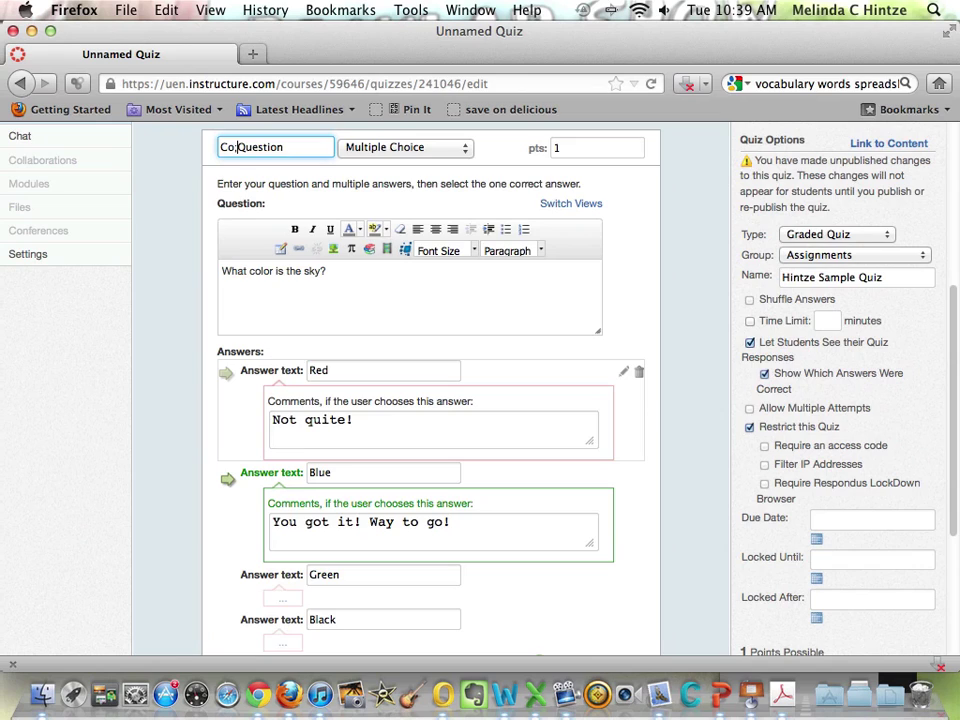
key("BackSpace")
type("lors")
key("Delete")
key("Delete")
key("Delete")
key("Delete")
key("Delete")
key("Delete")
key("Delete")
key("Delete")
scroll(447, 327, "down", 1)
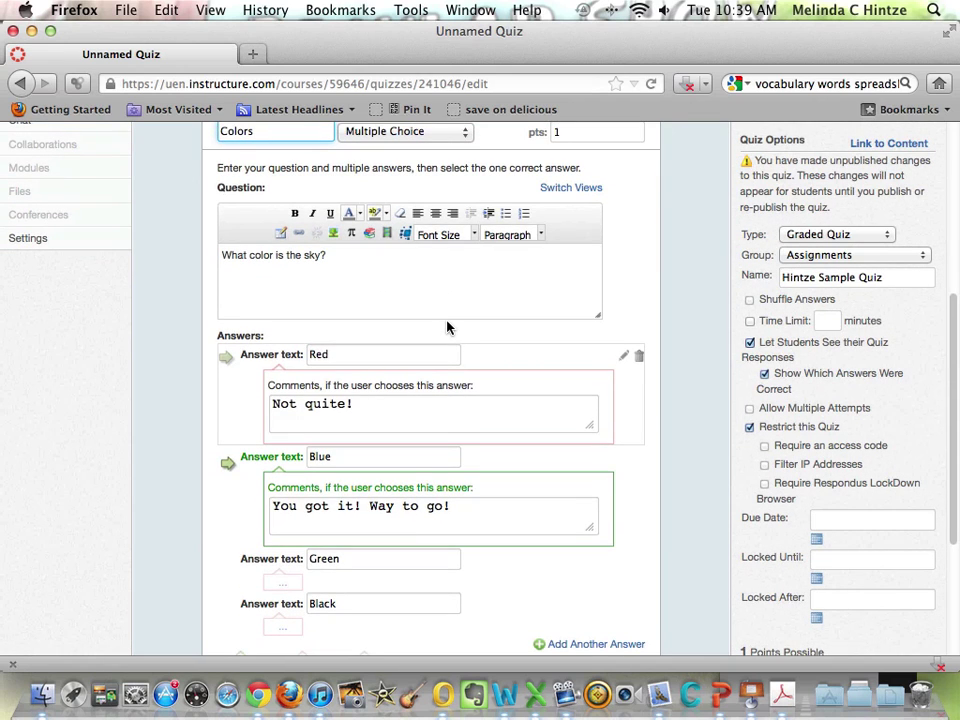
scroll(447, 327, "down", 3)
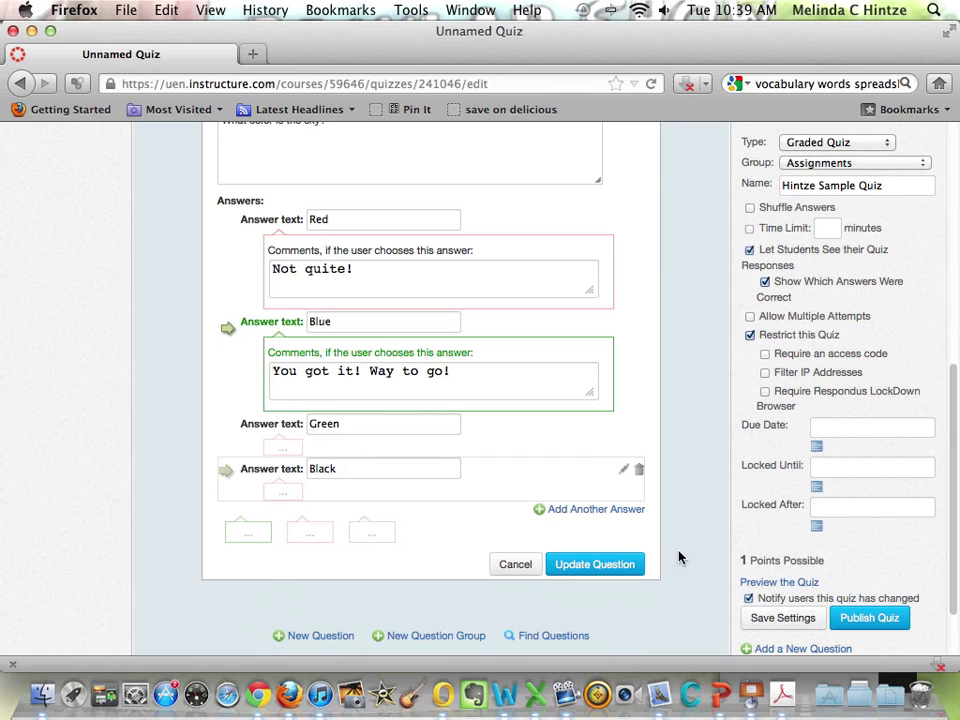
left_click(627, 566)
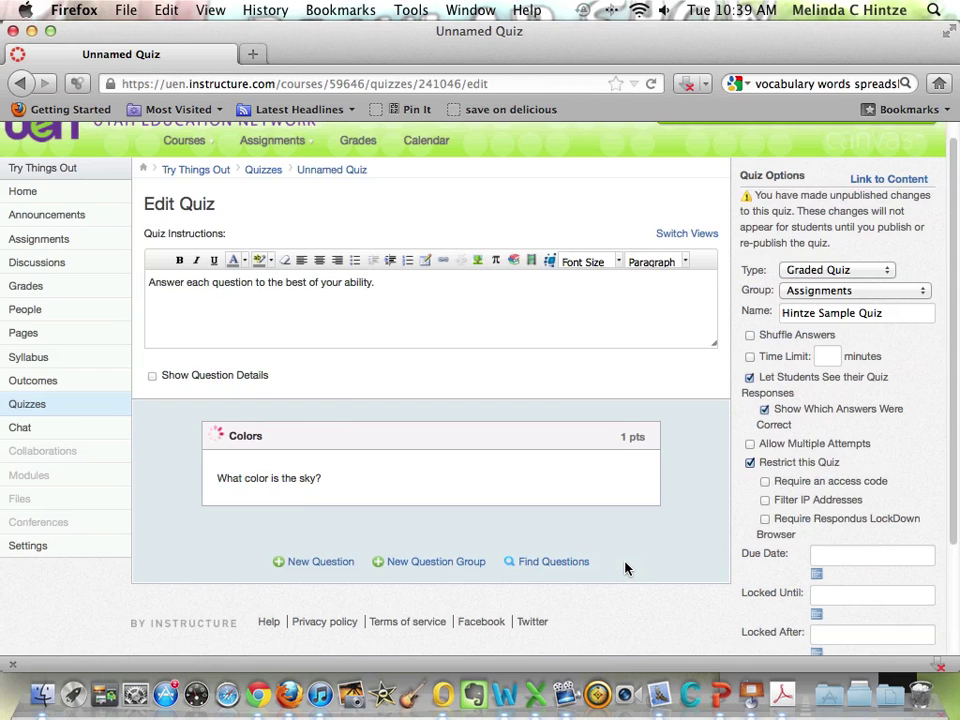
Add a True/False question reading "The earth is round." with True as the correct answer, and save it.
scroll(625, 568, "down", 3)
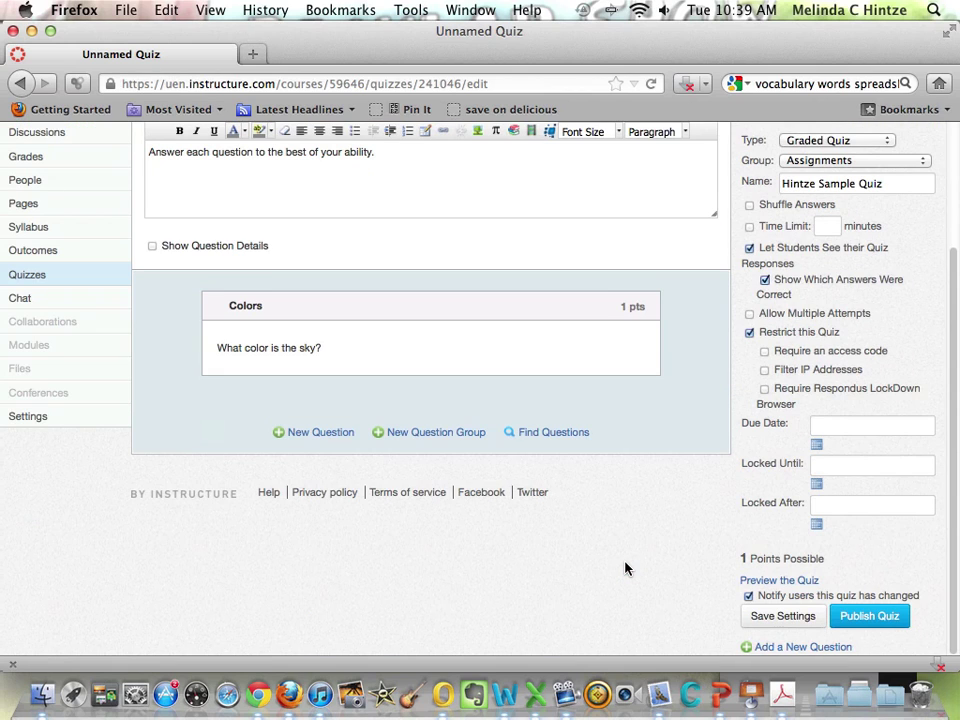
left_click(336, 436)
left_click(405, 156)
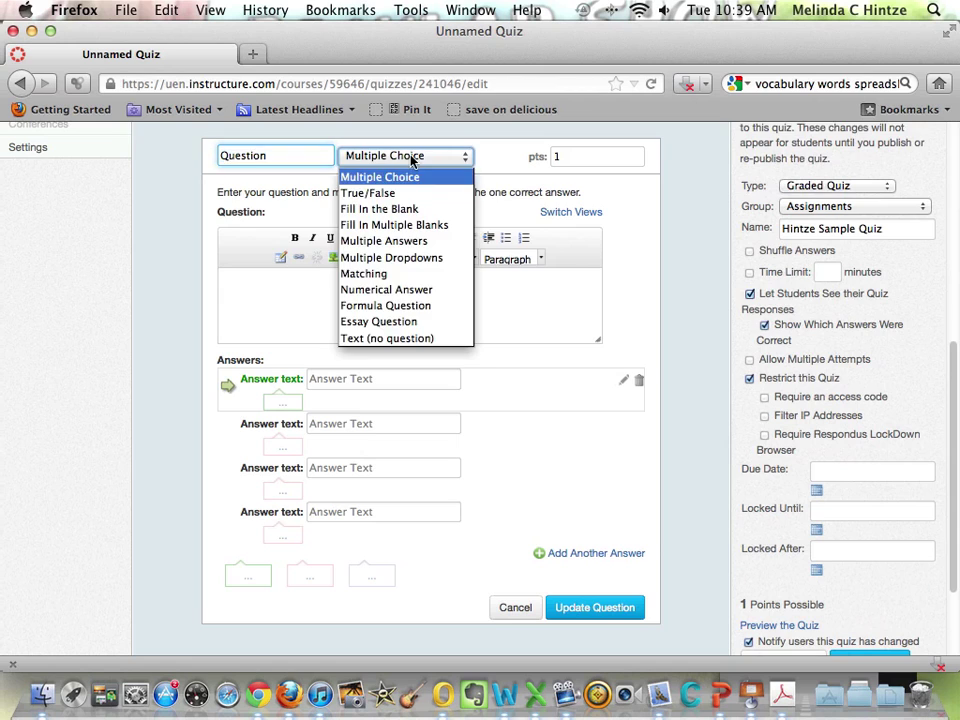
left_click(399, 180)
left_click(323, 307)
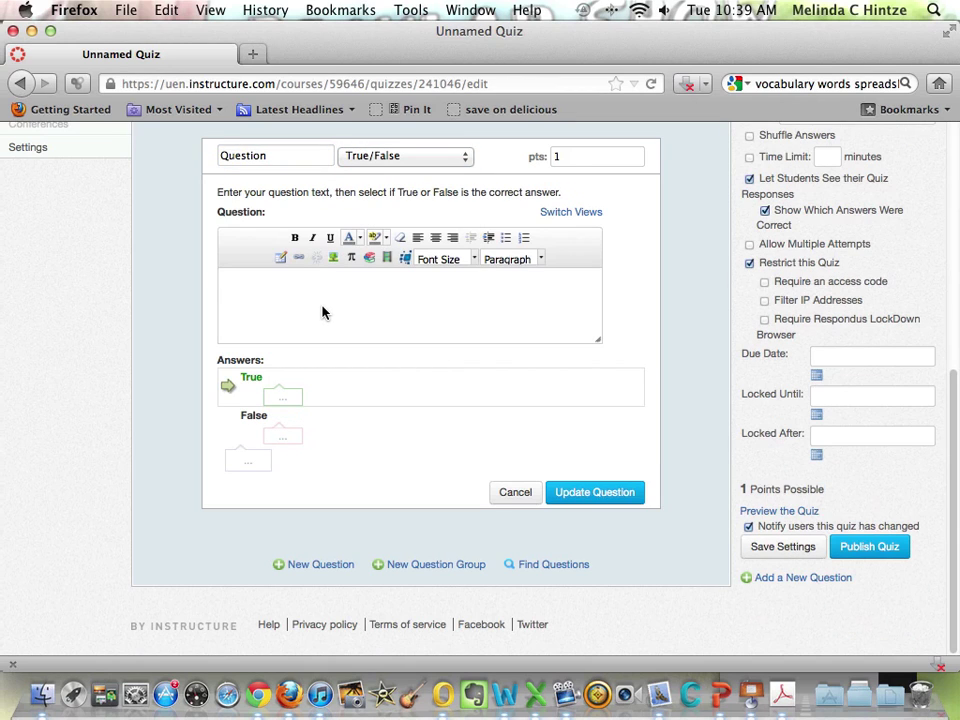
type("The earth is round.")
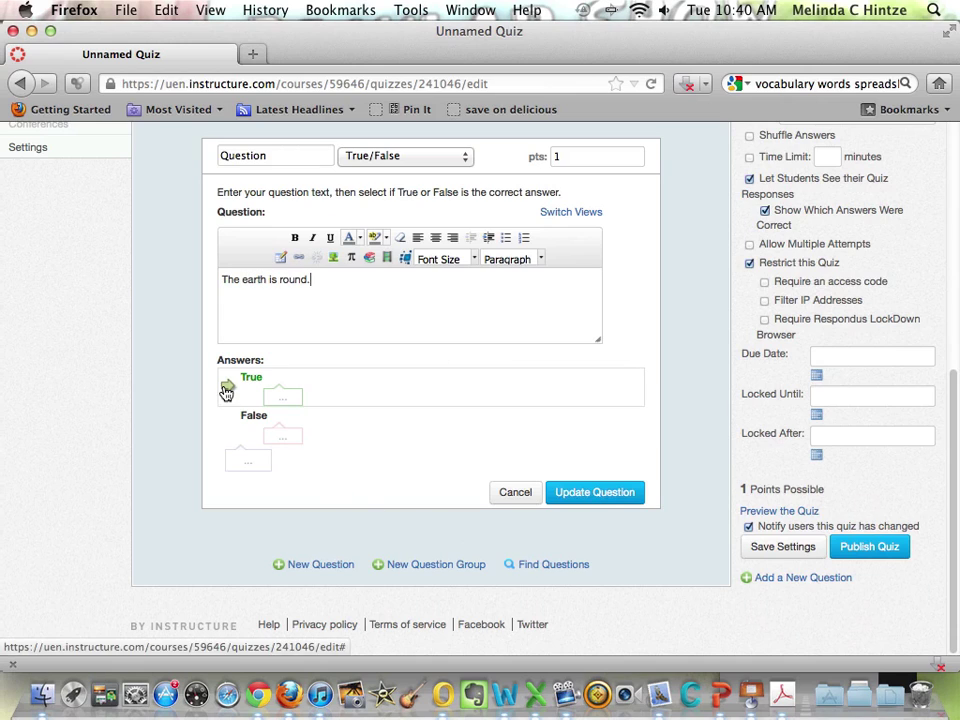
left_click(594, 492)
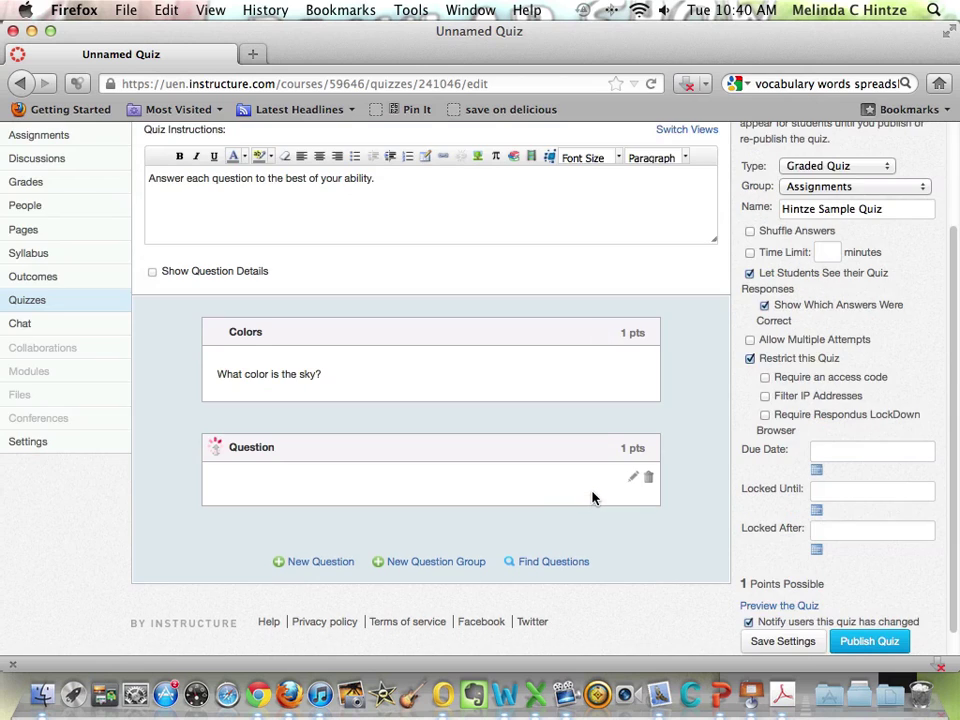
Preview the draft quiz and look through both questions as students would see them.
scroll(593, 495, "down", 1)
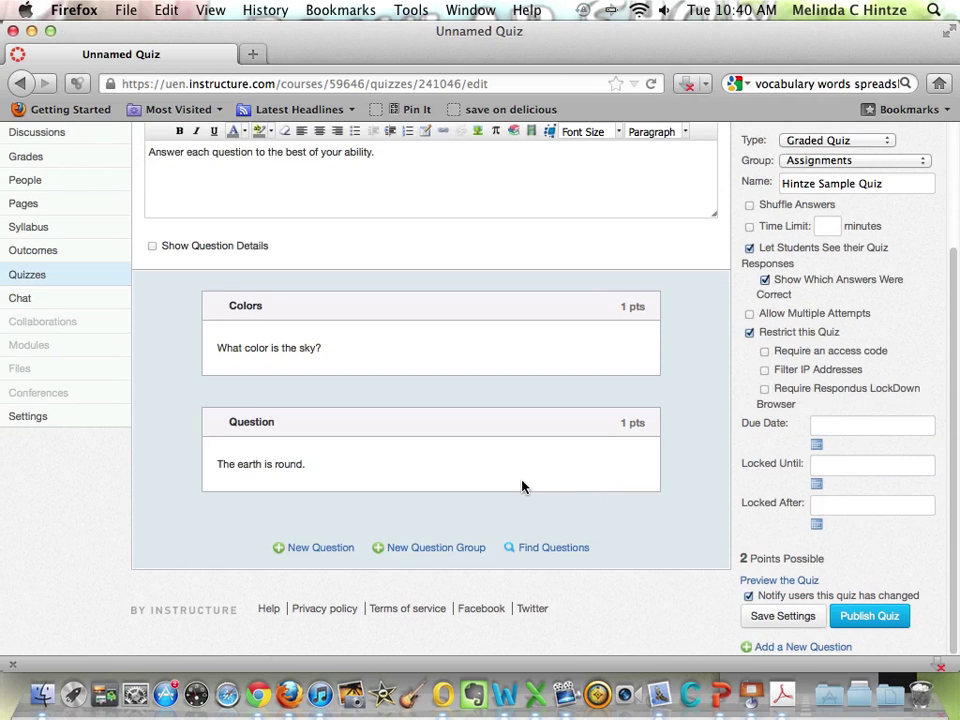
left_click(775, 582)
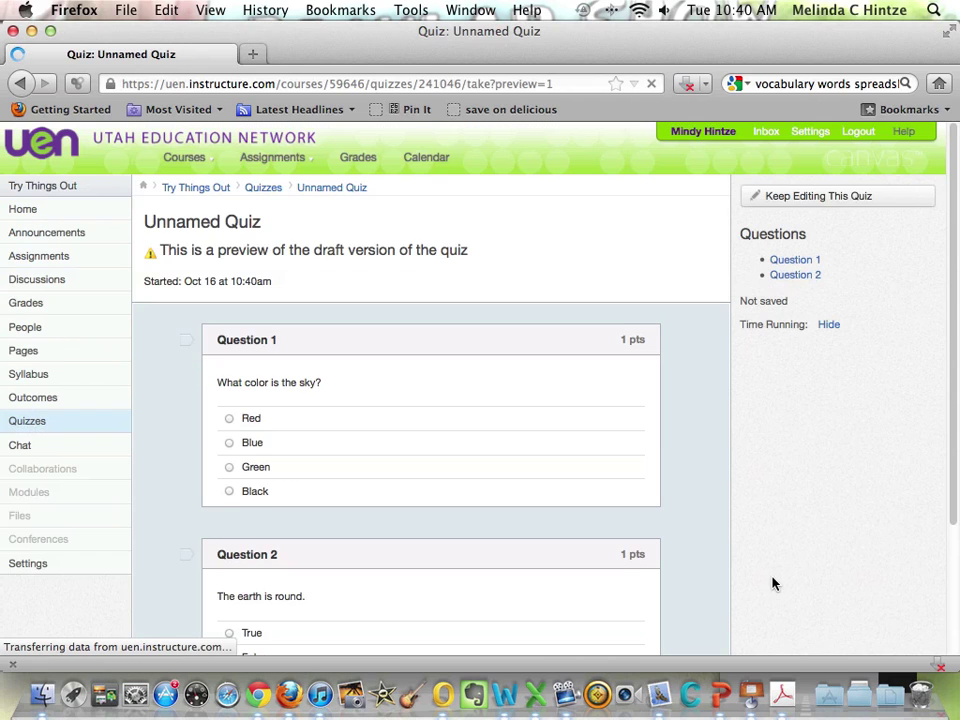
scroll(565, 396, "down", 1)
scroll(565, 396, "down", 1)
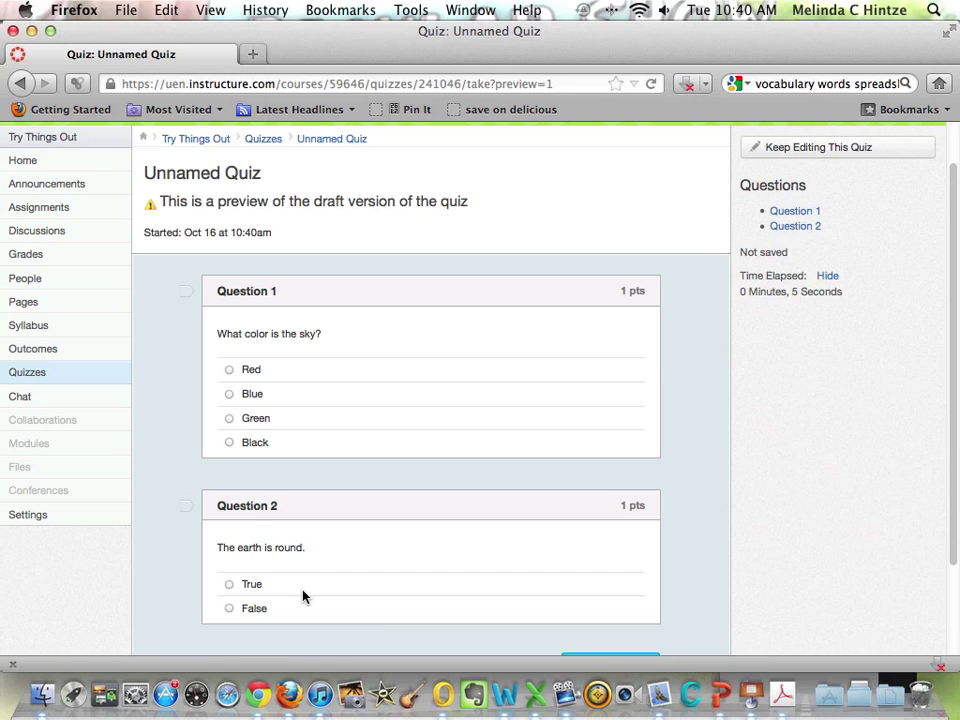
scroll(388, 618, "down", 3)
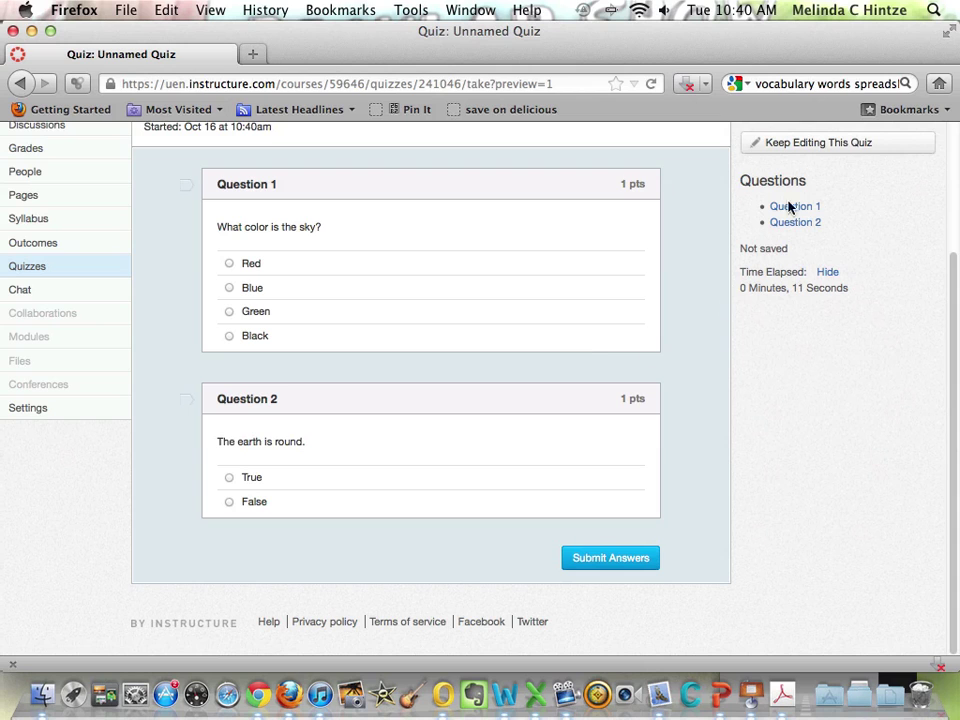
scroll(825, 146, "up", 2)
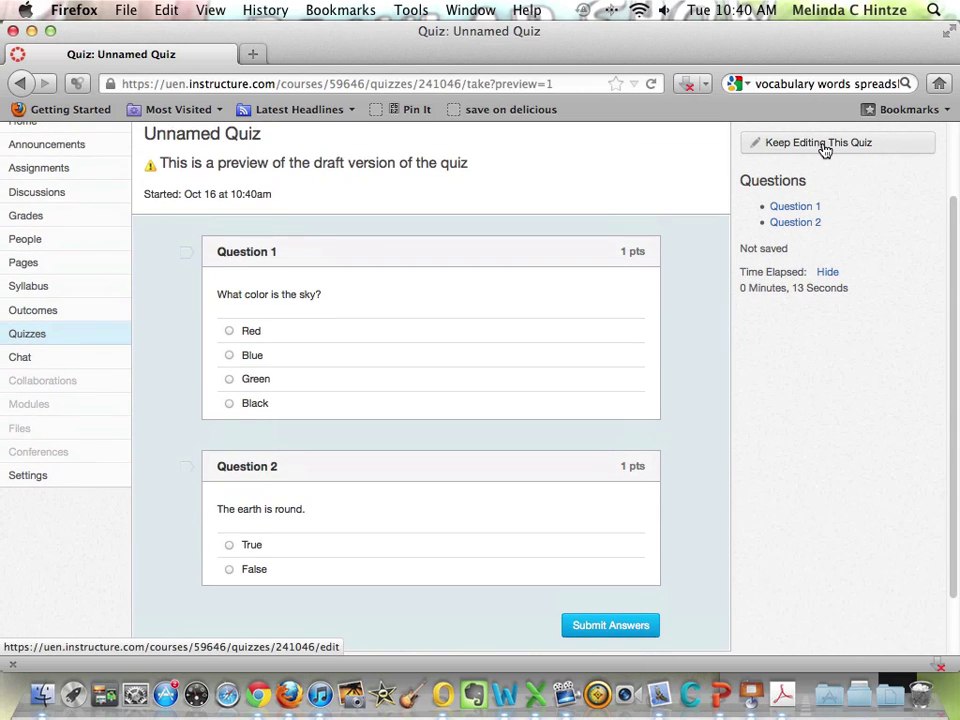
Return from the preview to editing the quiz and publish it.
left_click(825, 146)
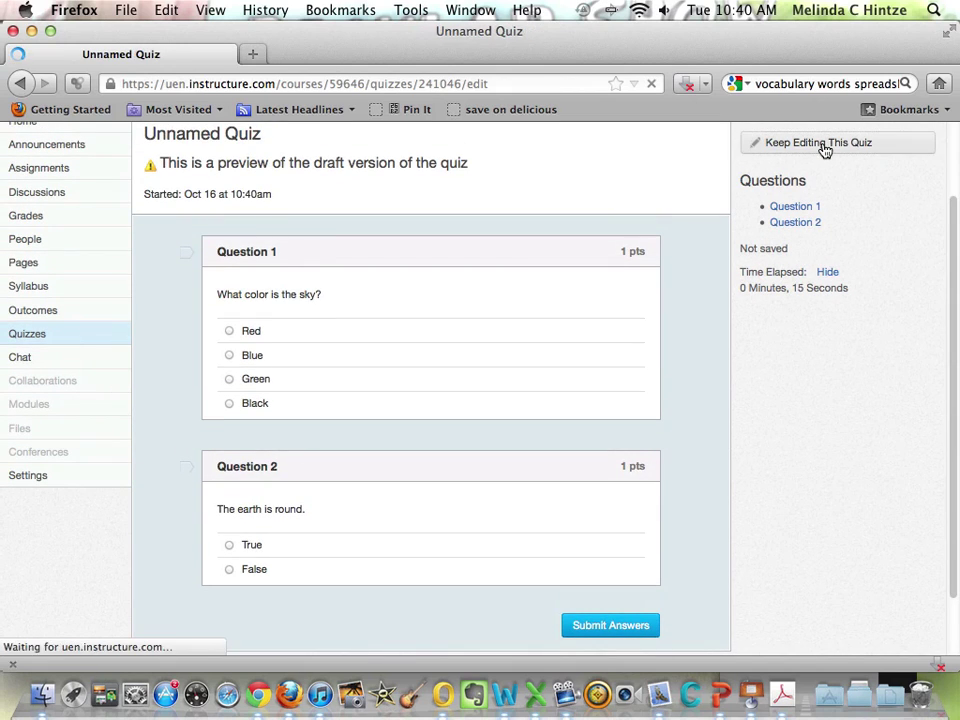
scroll(673, 448, "down", 2)
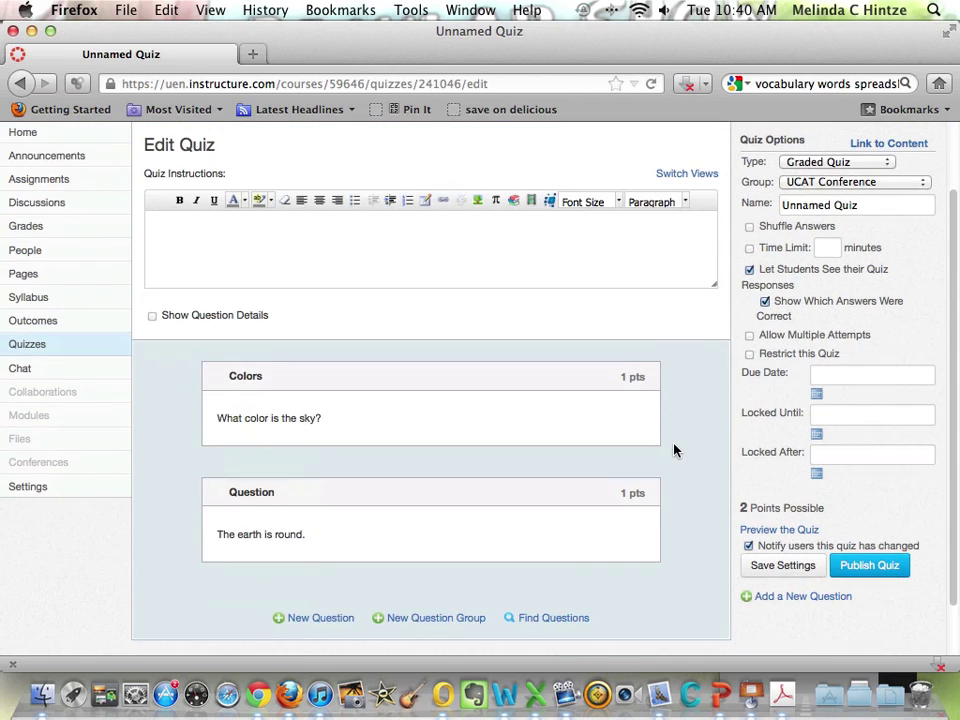
scroll(673, 450, "down", 2)
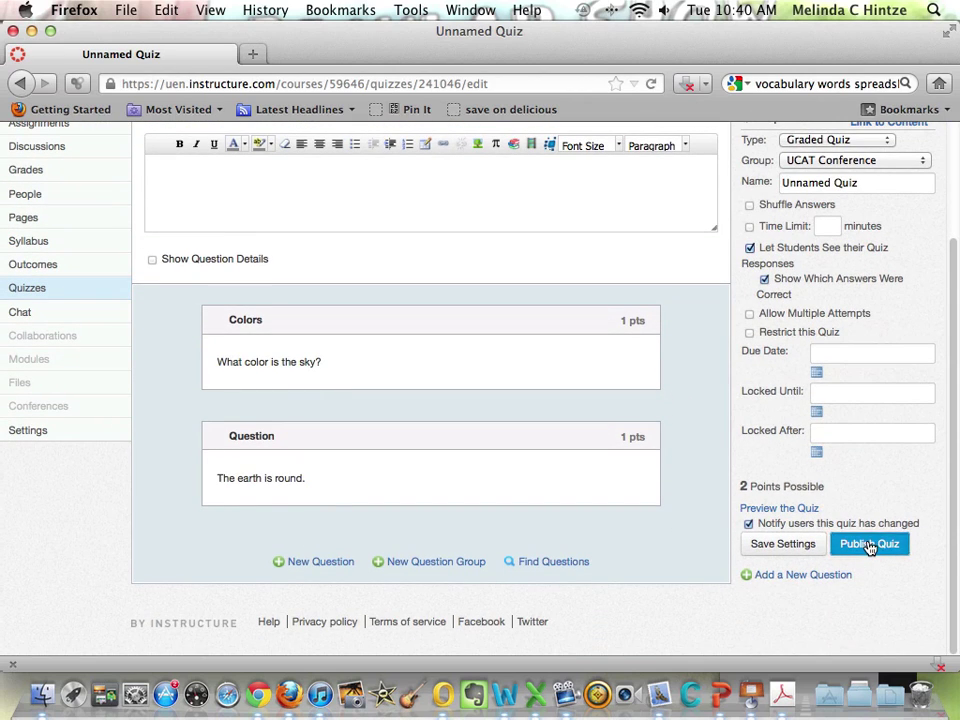
left_click(869, 545)
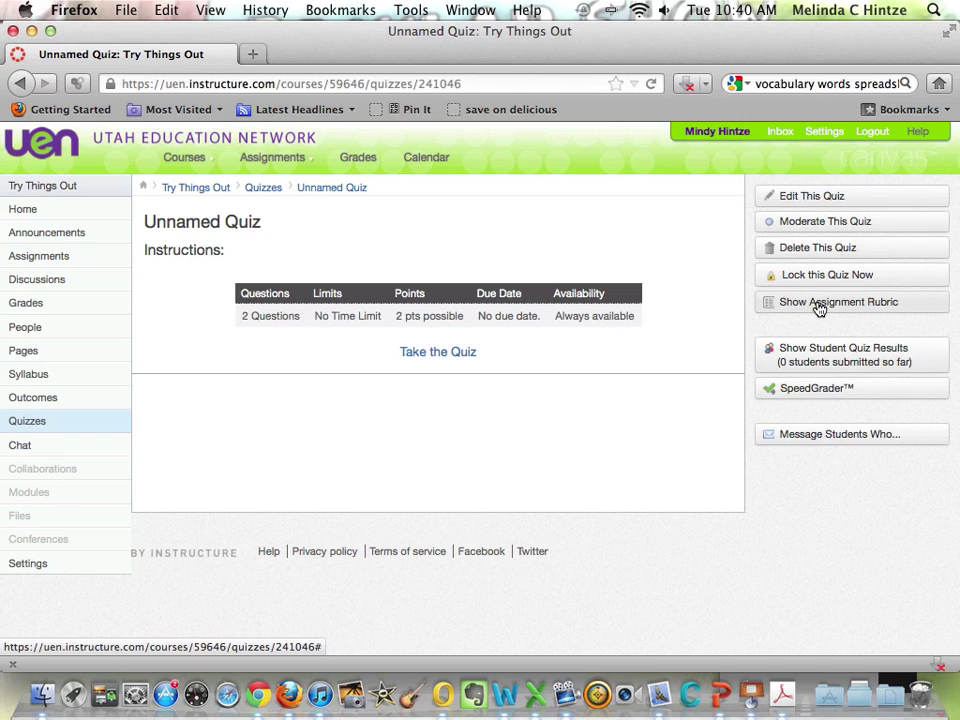
Examine the extra-attempt extension options for the first student in the quiz moderation view, and return to the quiz page without saving.
left_click(813, 222)
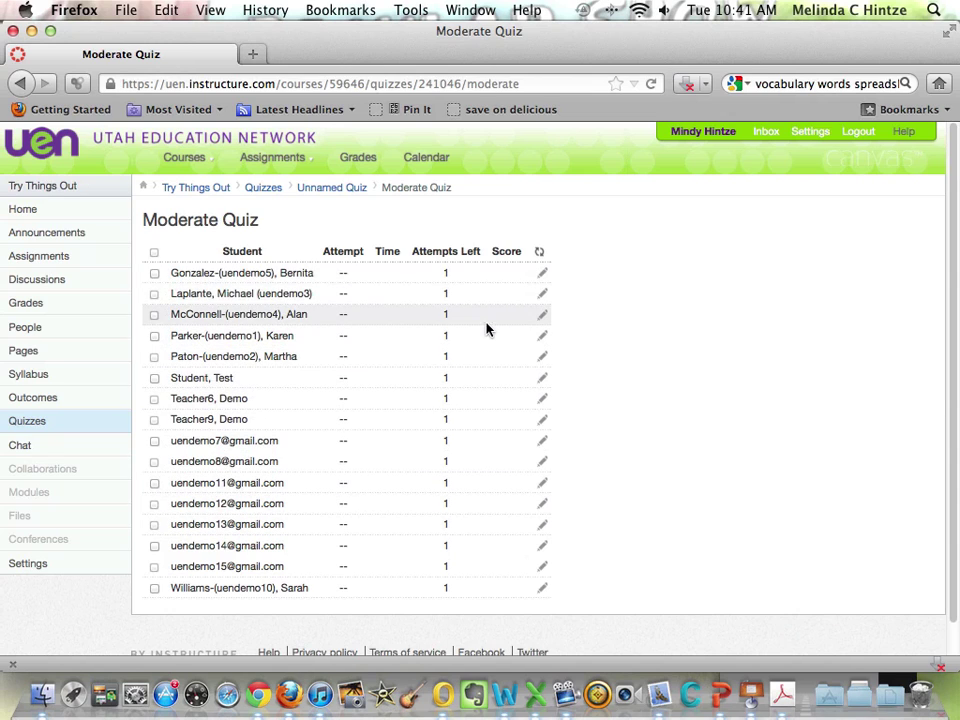
left_click(154, 274)
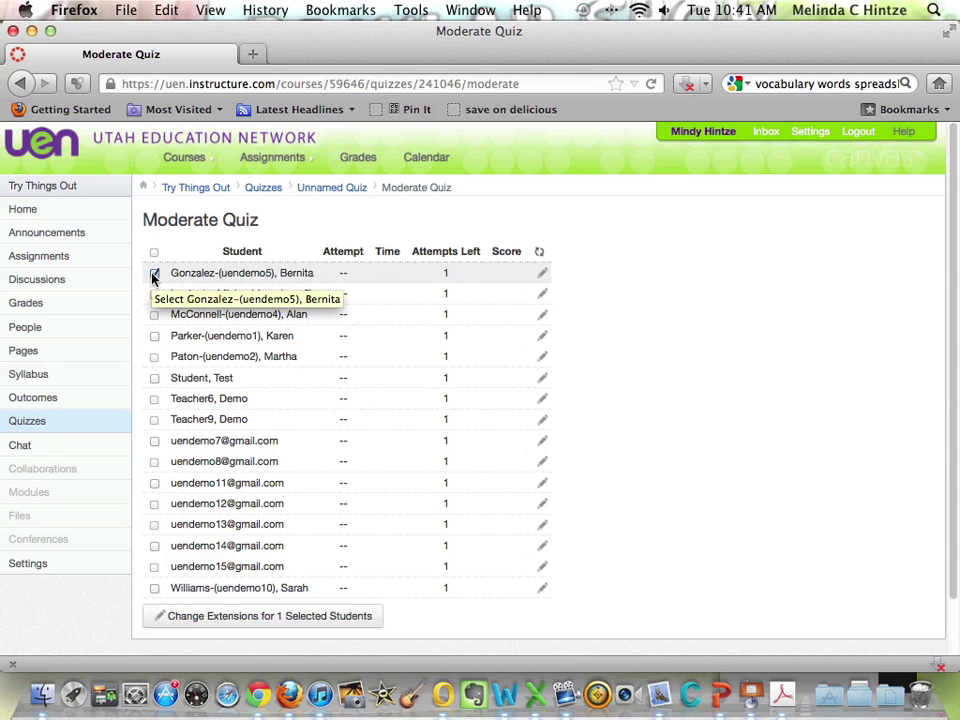
left_click(236, 615)
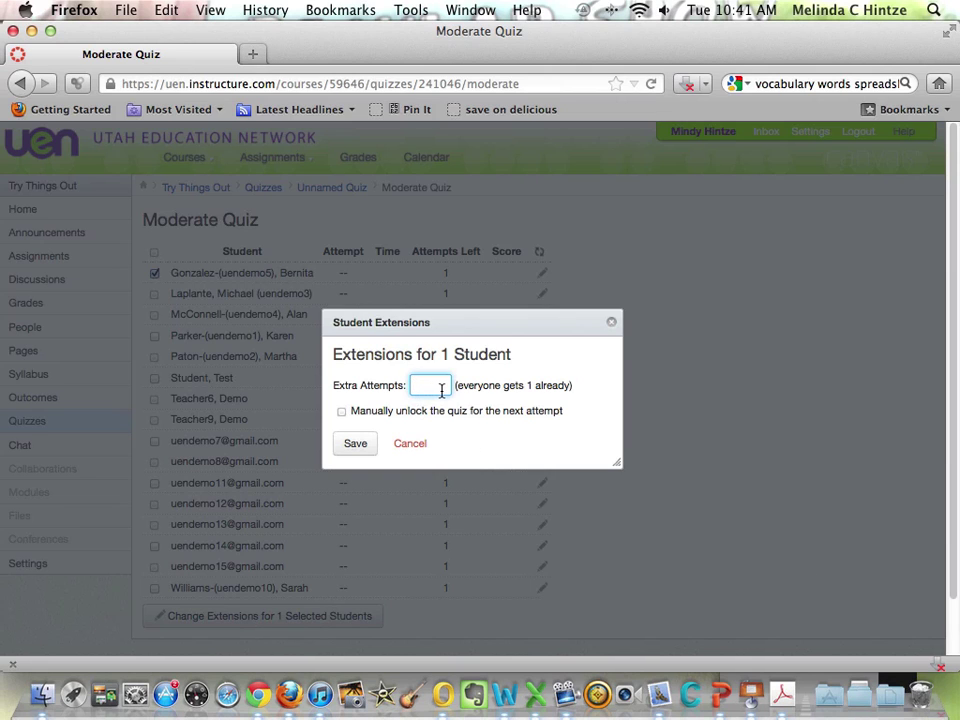
left_click(409, 446)
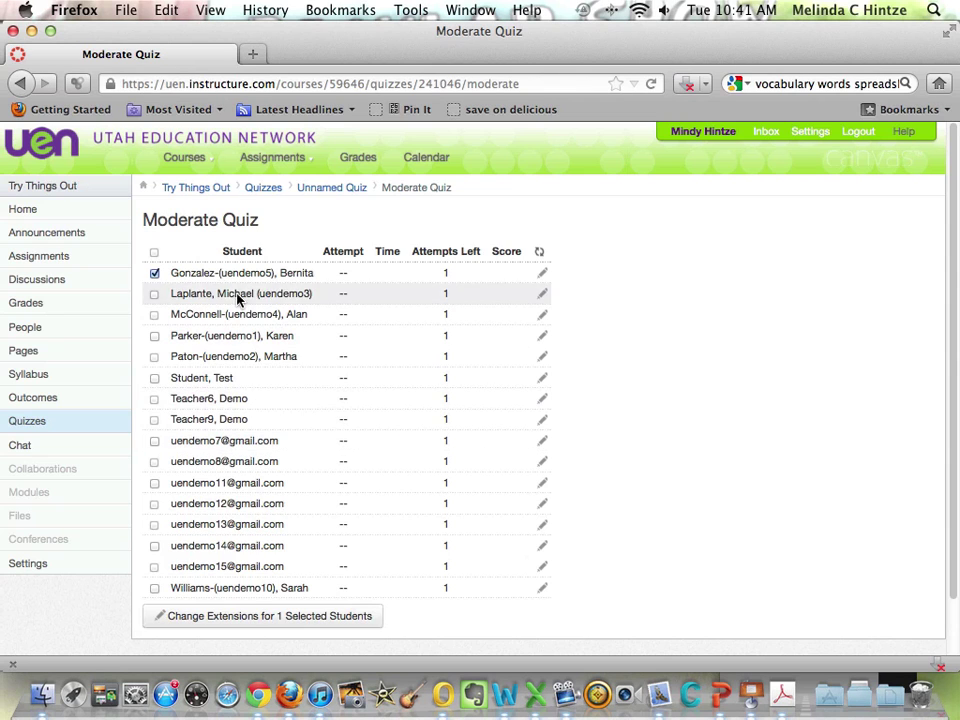
left_click(18, 84)
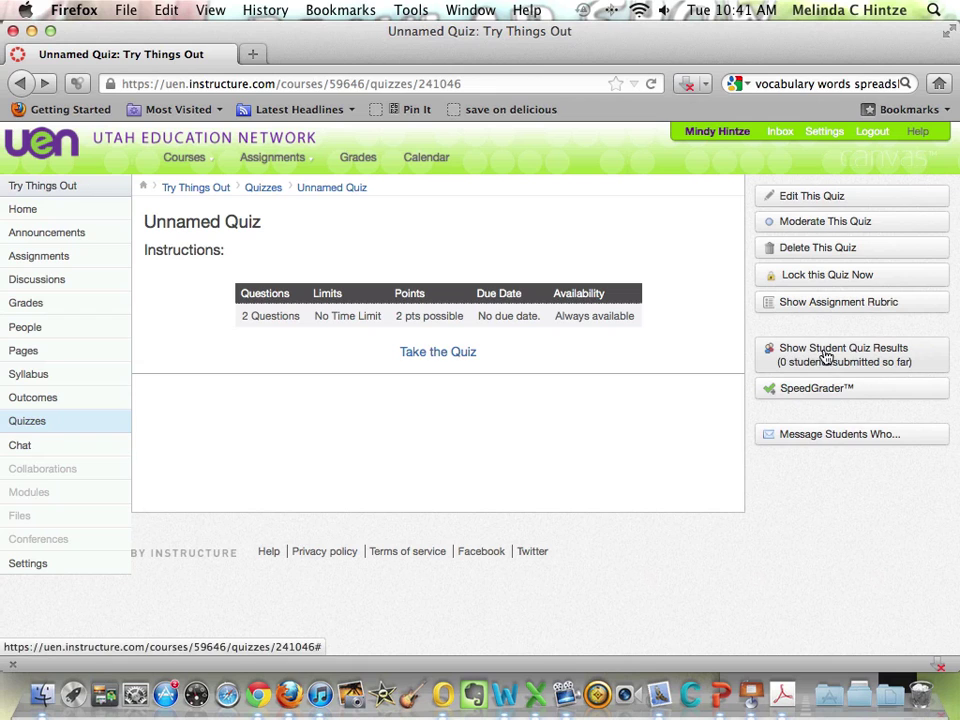
Show which students have and have not taken the quiz, and go back to the course's quiz list.
left_click(860, 357)
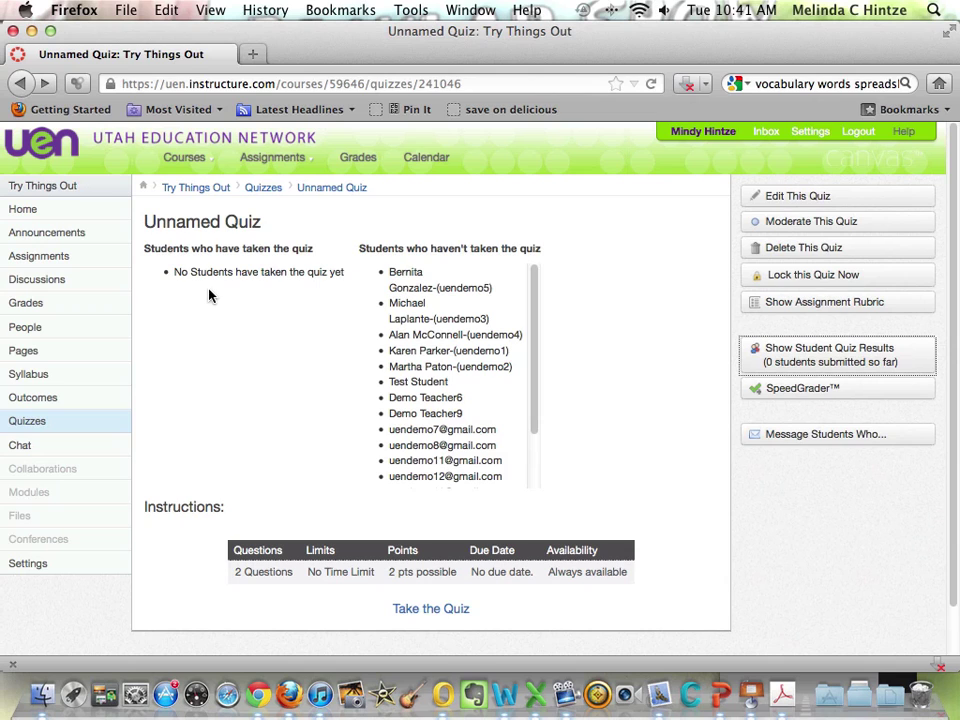
left_click(19, 428)
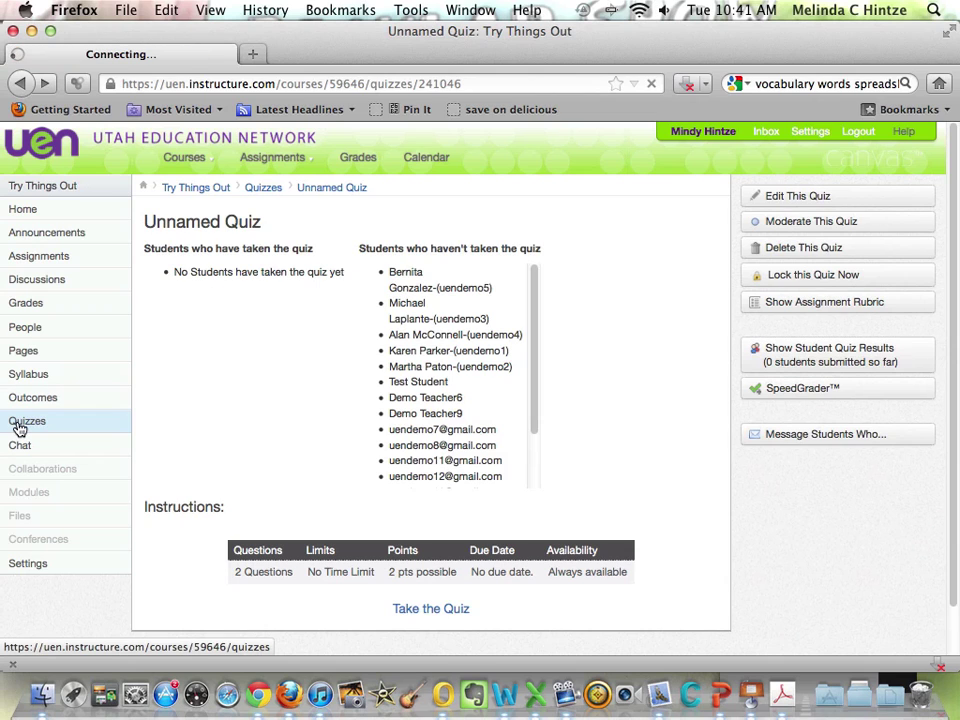